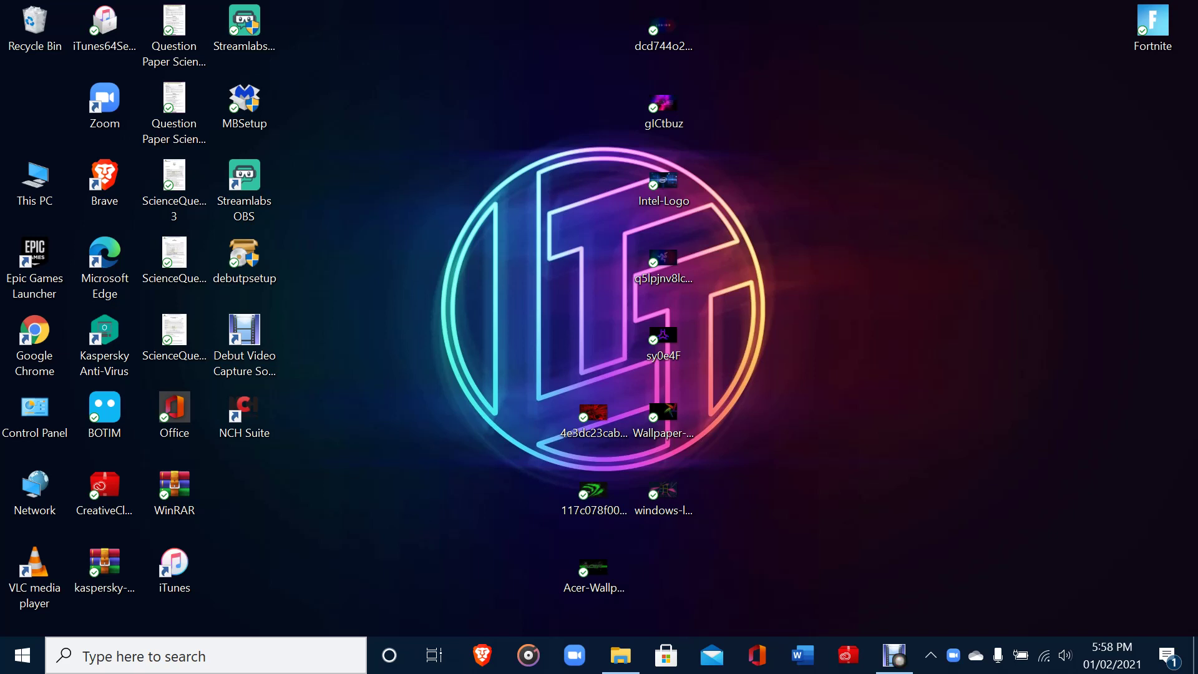
Preview the LEGION and glCtbuz wallpaper images from the desktop, then close them
drag(503, 560, 919, 17)
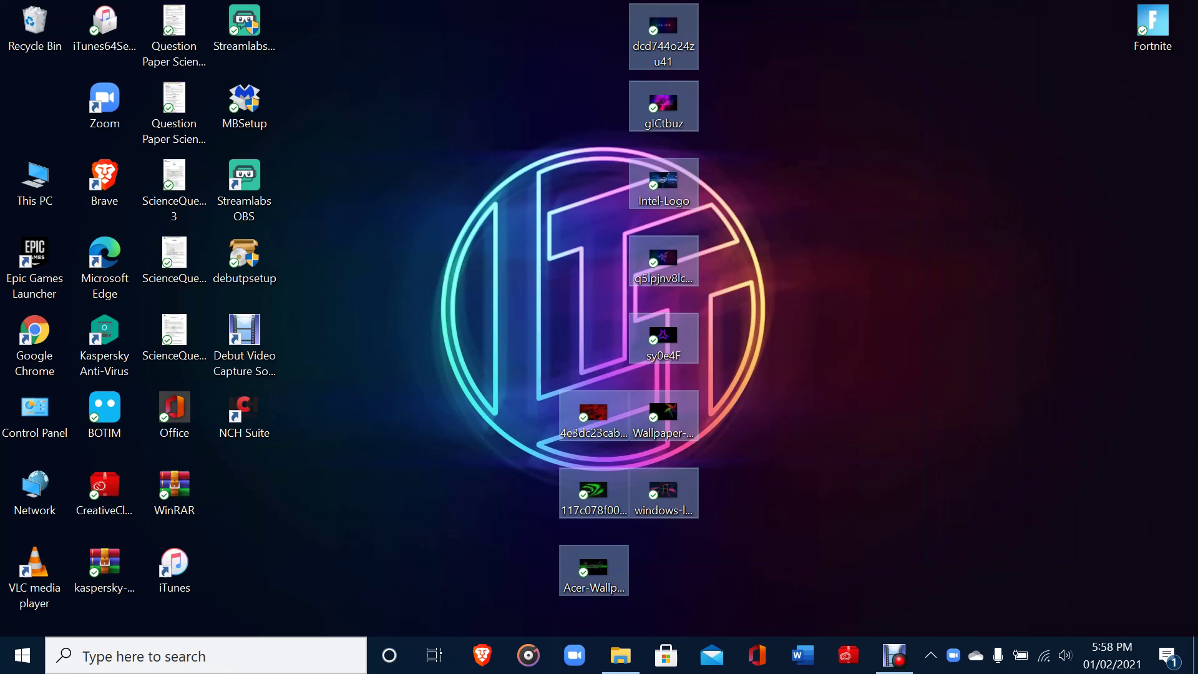
key(Return)
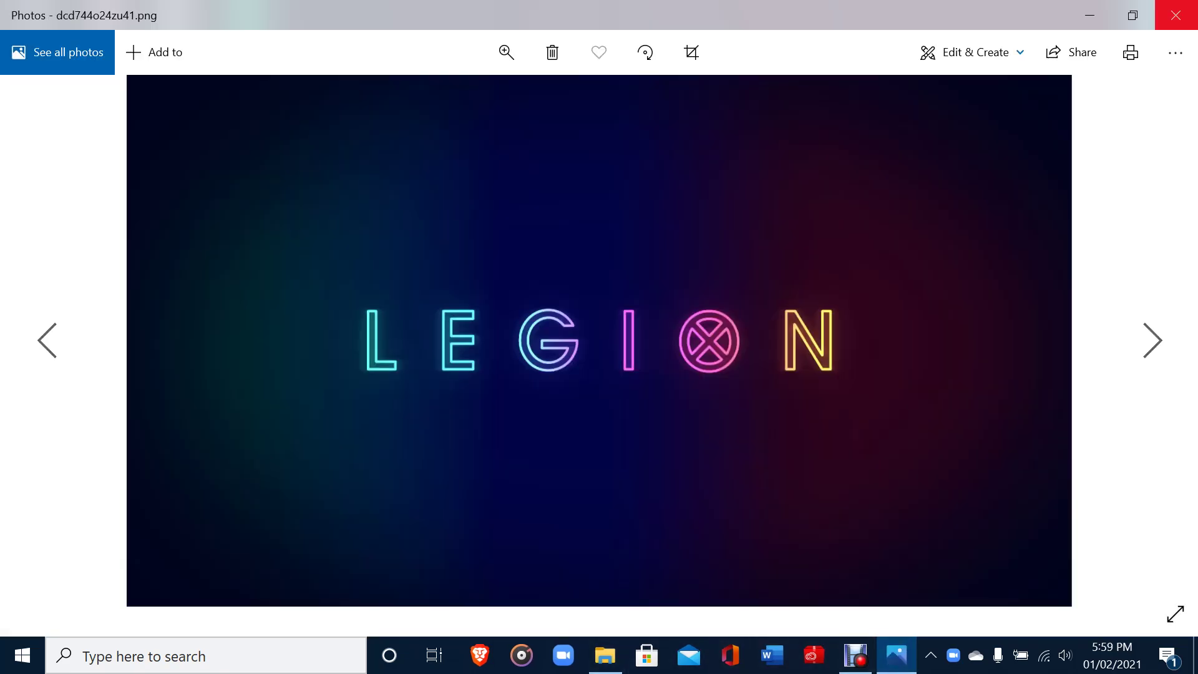
key(alt+F4)
key(Up)
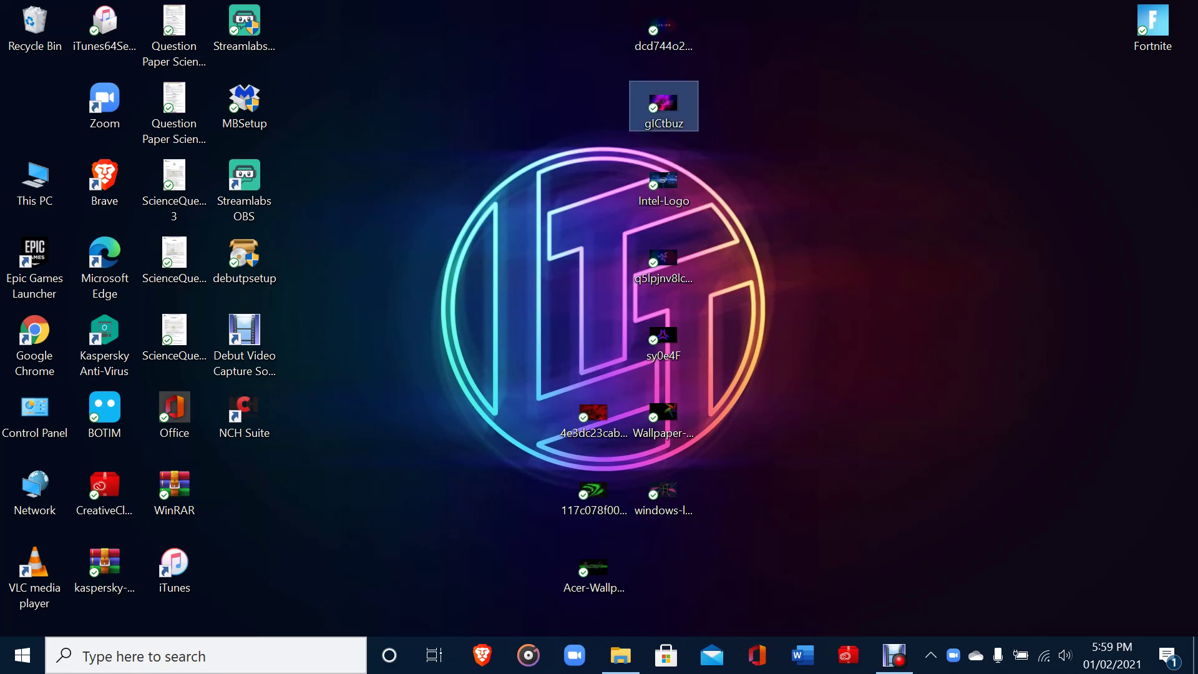
key(Return)
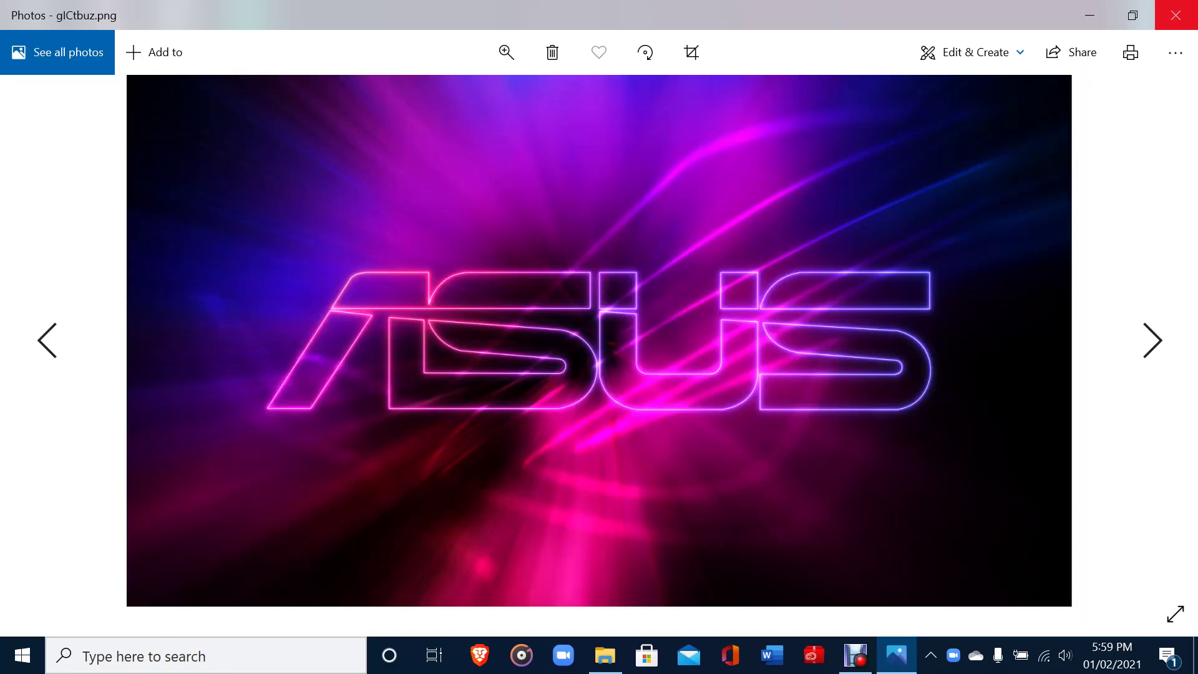
key(alt+F4)
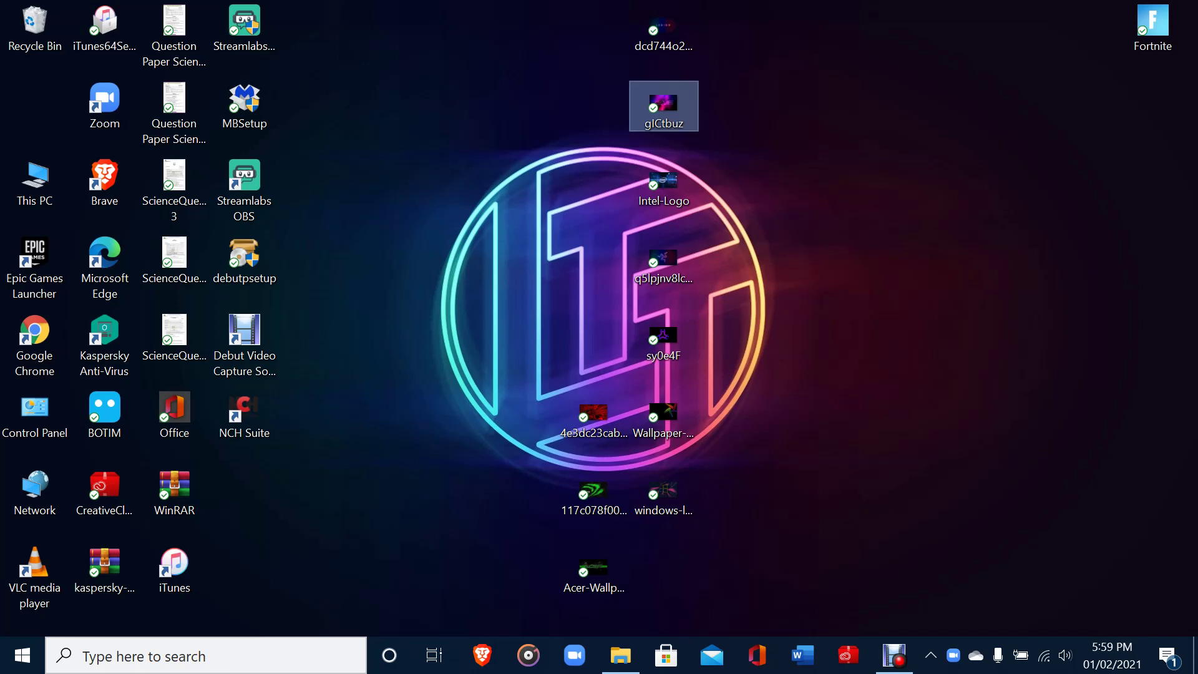
Select all ten desktop wallpaper images and copy them to the clipboard
drag(702, 2, 449, 618)
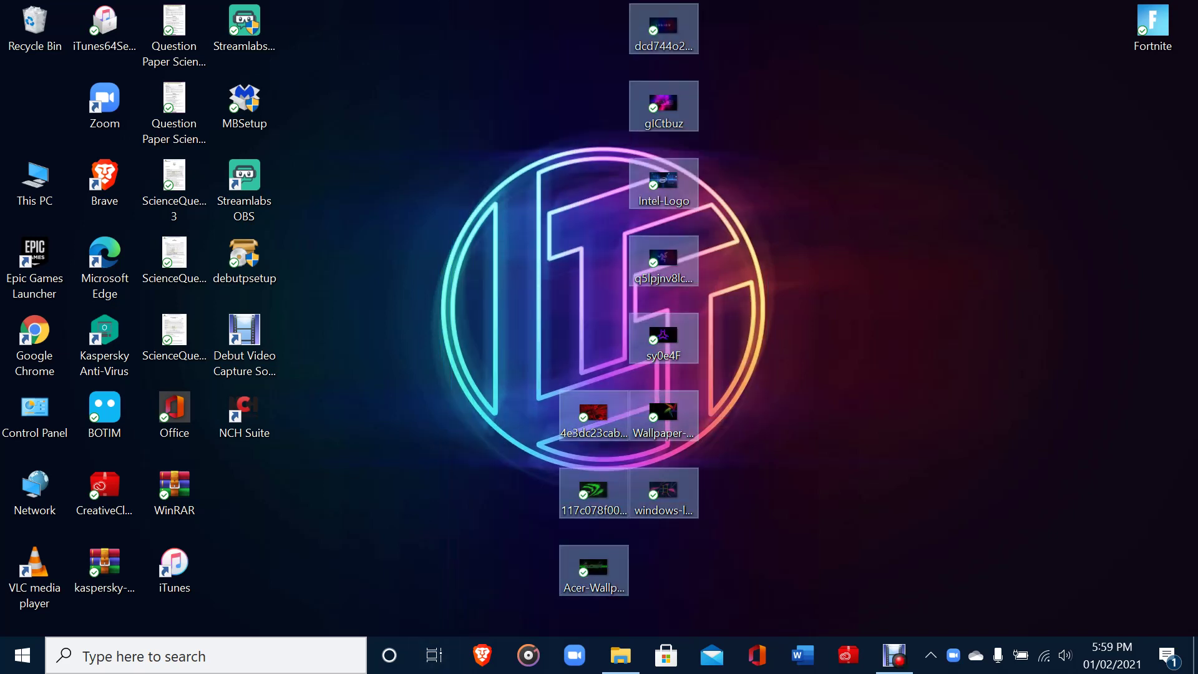
right_click(664, 296)
click(748, 1)
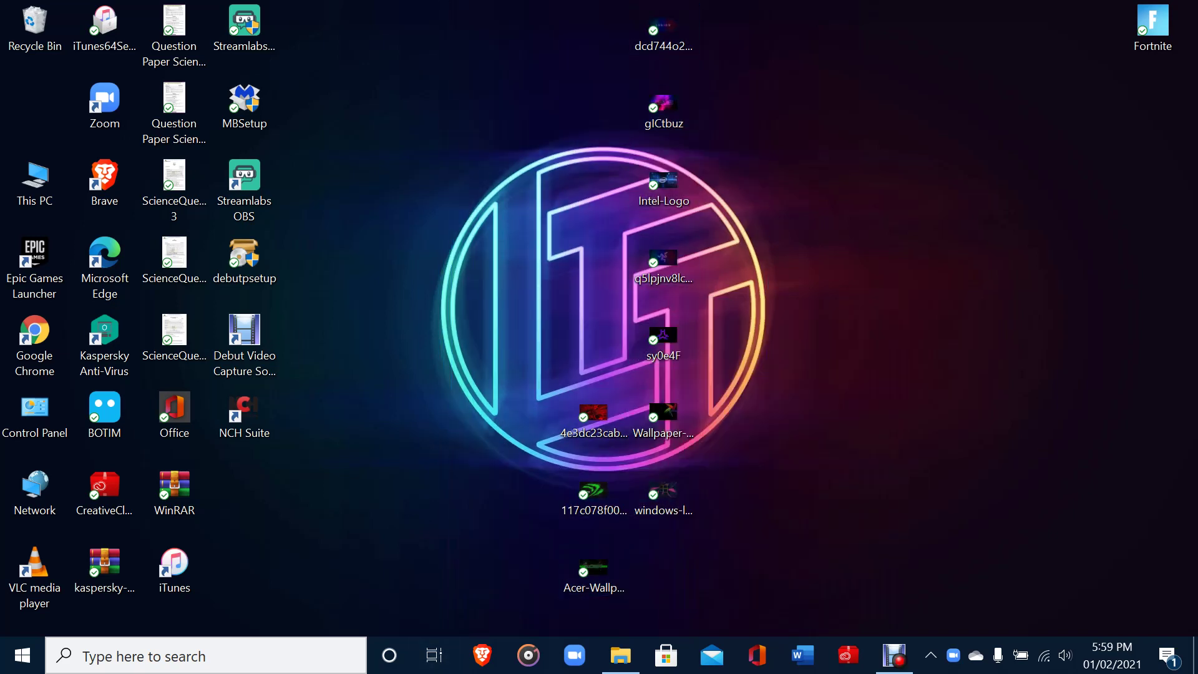
drag(748, 1, 580, 580)
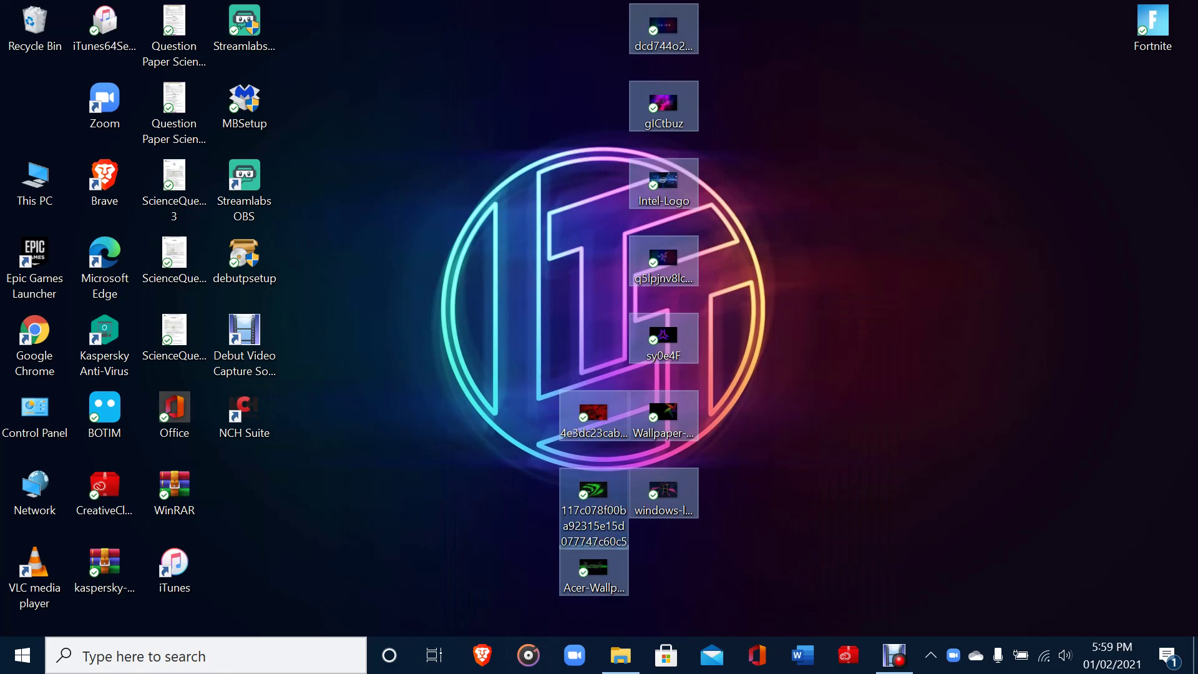
right_click(592, 499)
click(641, 601)
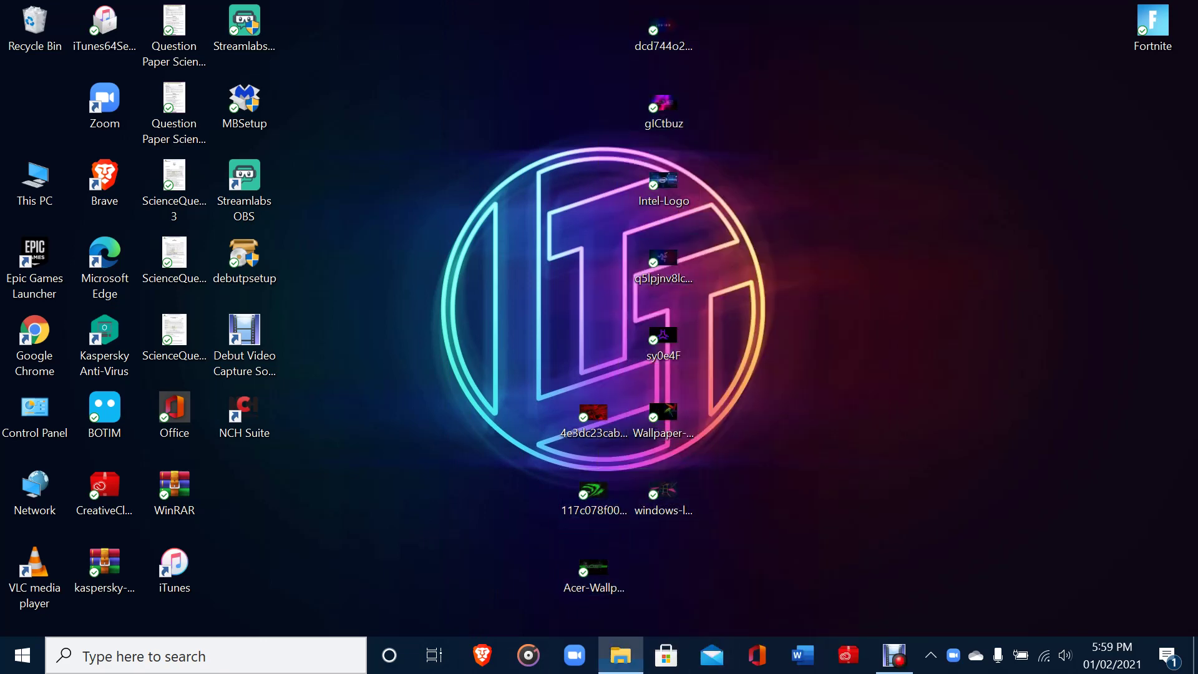
click(620, 655)
Open the SDHC (G:) drive and delete its ten existing image files
click(499, 436)
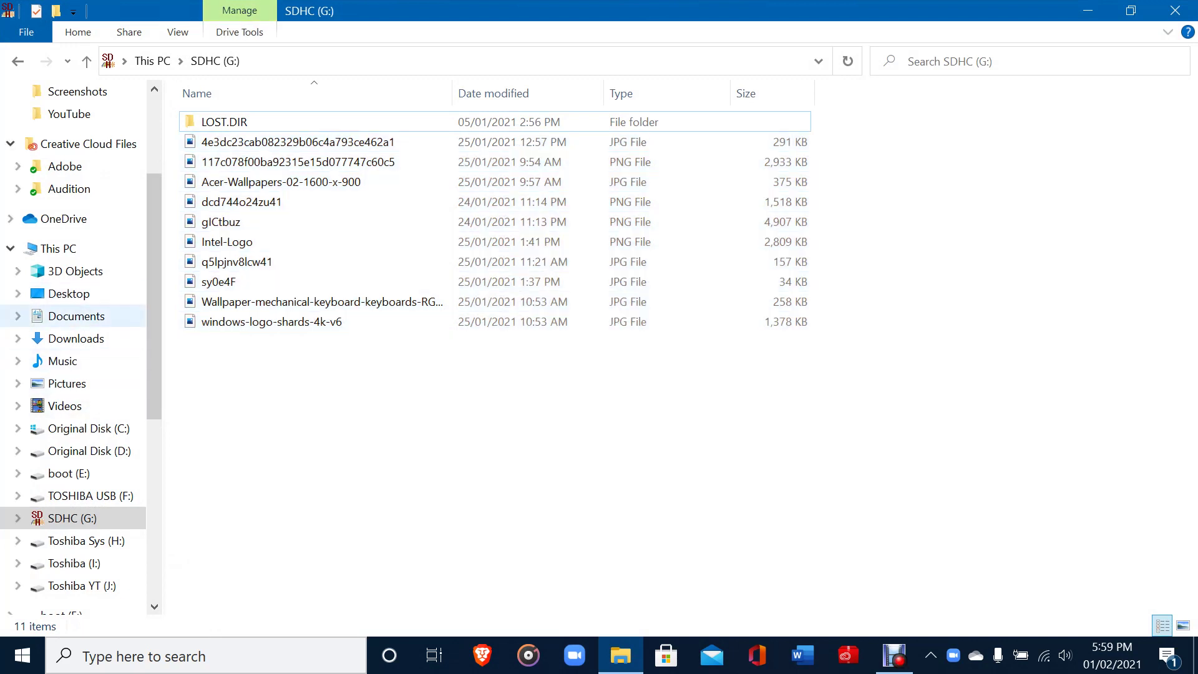
click(58, 248)
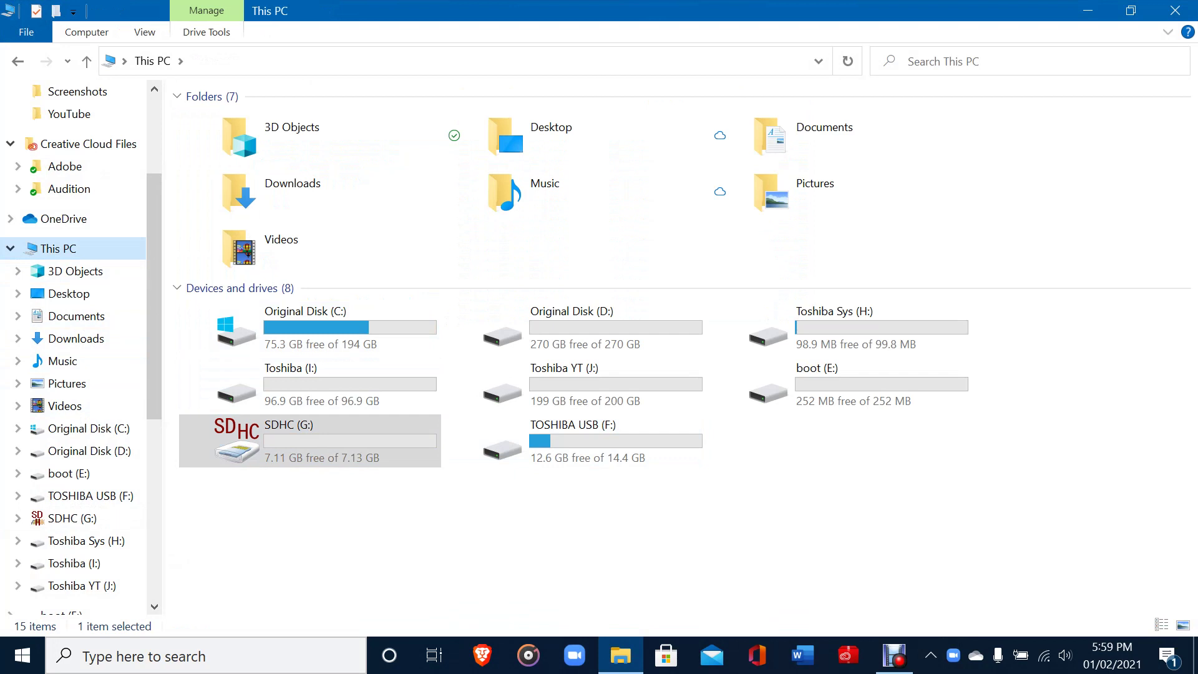
key(Tab)
key(Return)
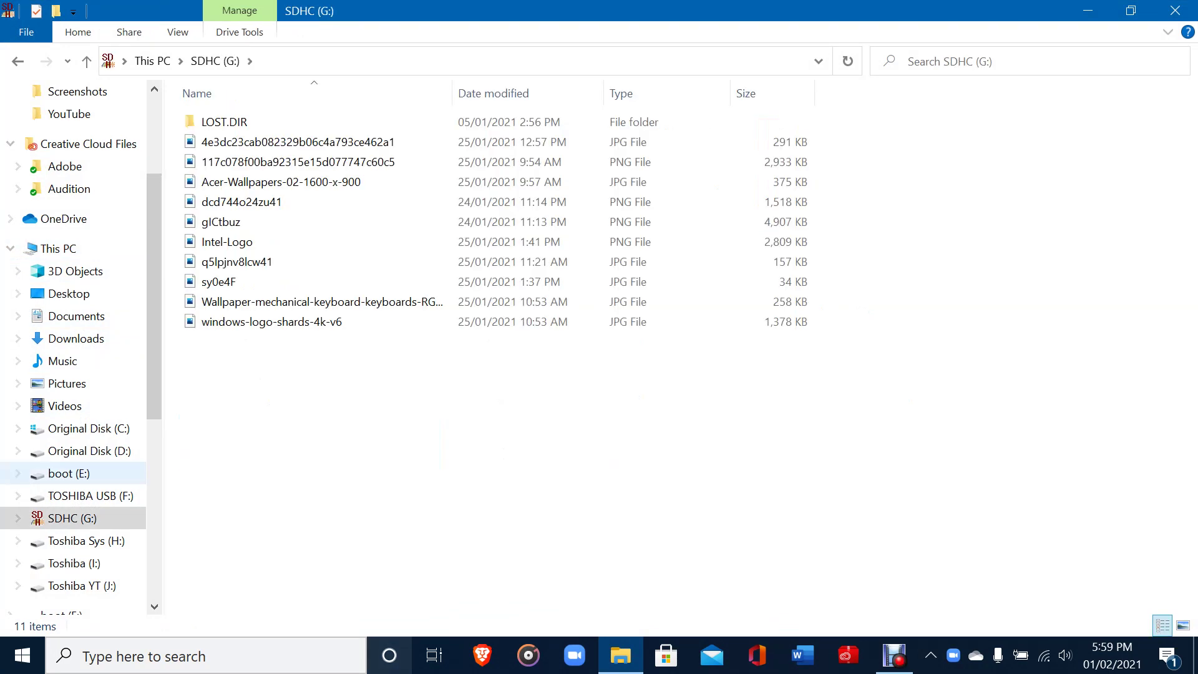
drag(241, 469, 274, 139)
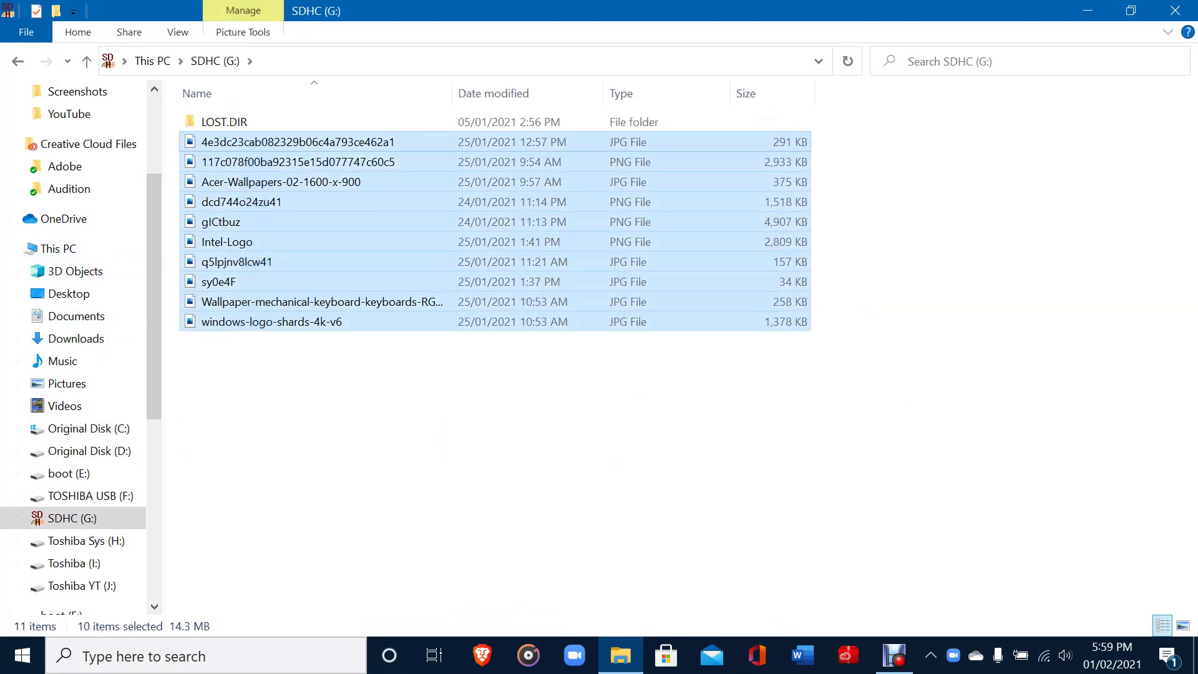
key(Delete)
key(Return)
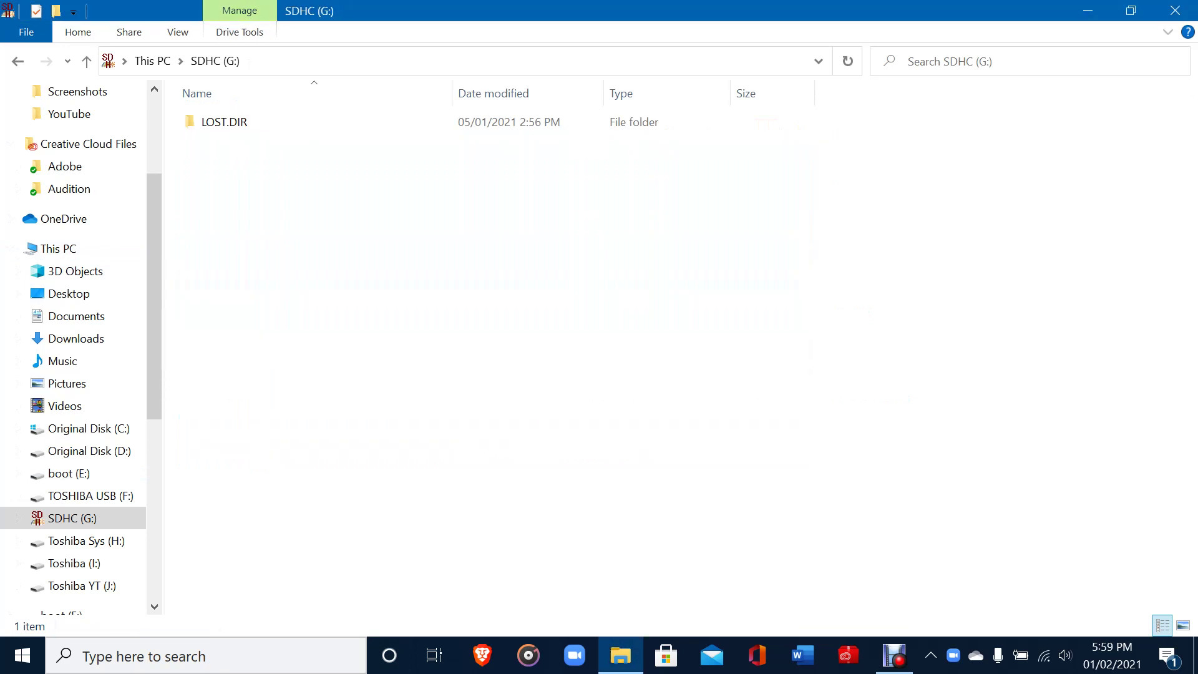
Paste the copied wallpapers onto SDHC (G:) and return to the desktop
right_click(373, 228)
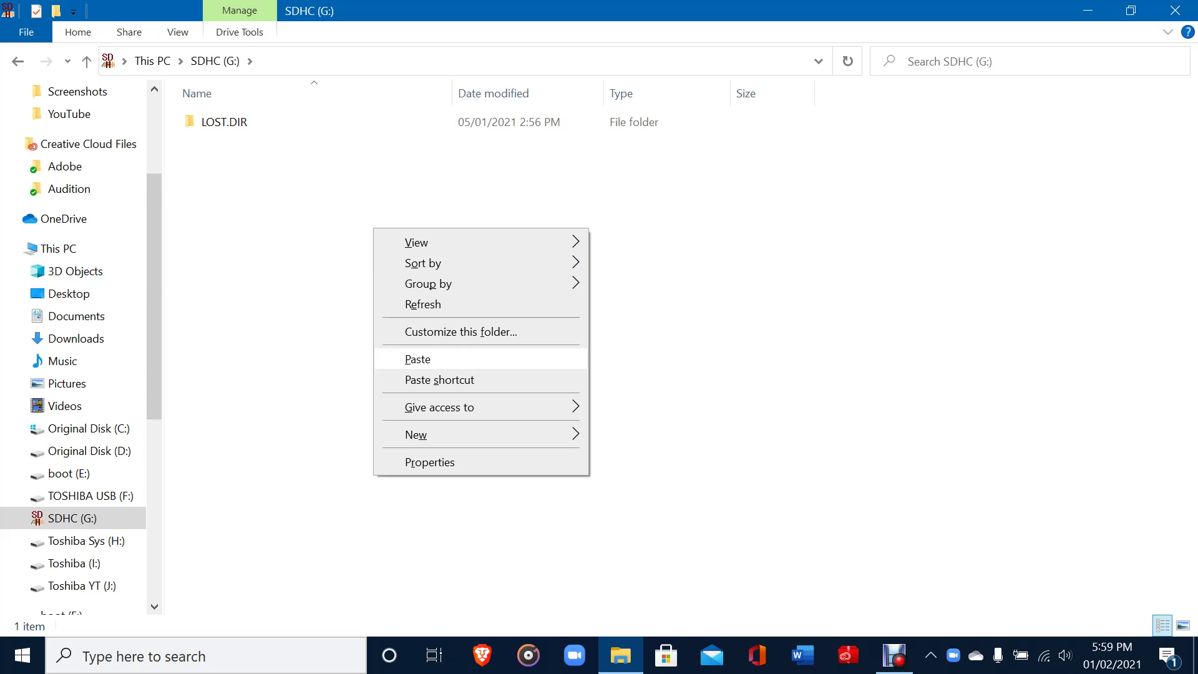
key(Escape)
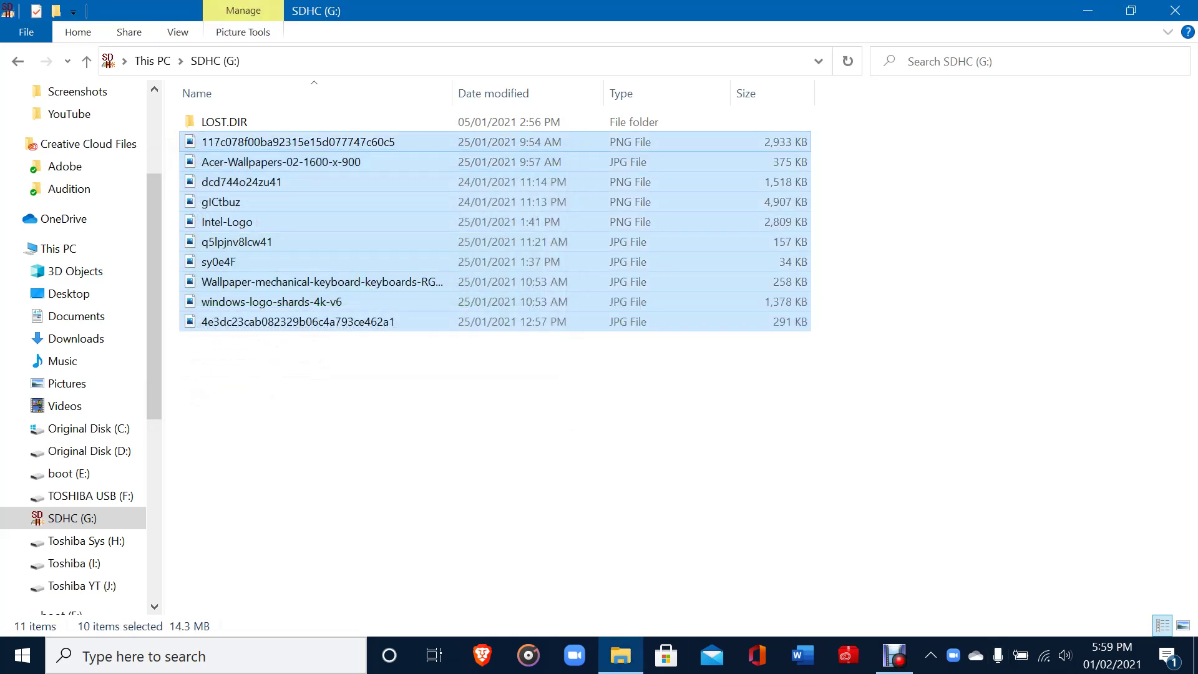
key(super+d)
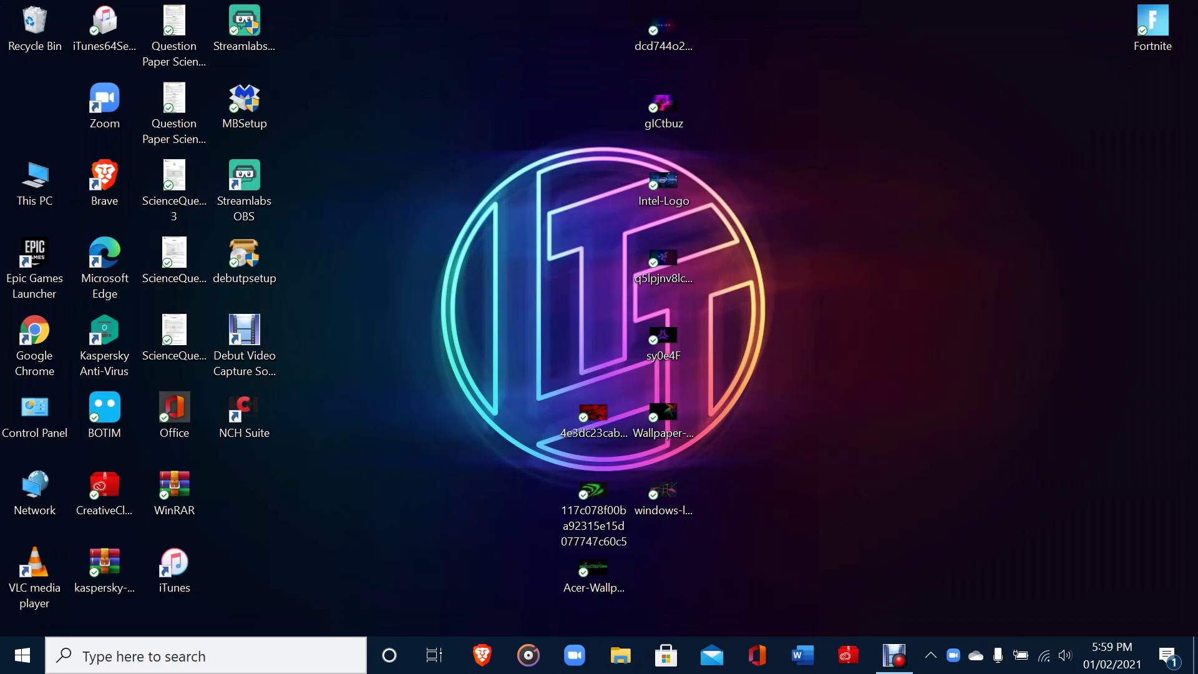
Delete the ten wallpaper images from the desktop and check the Recycle Bin
drag(788, 10, 496, 608)
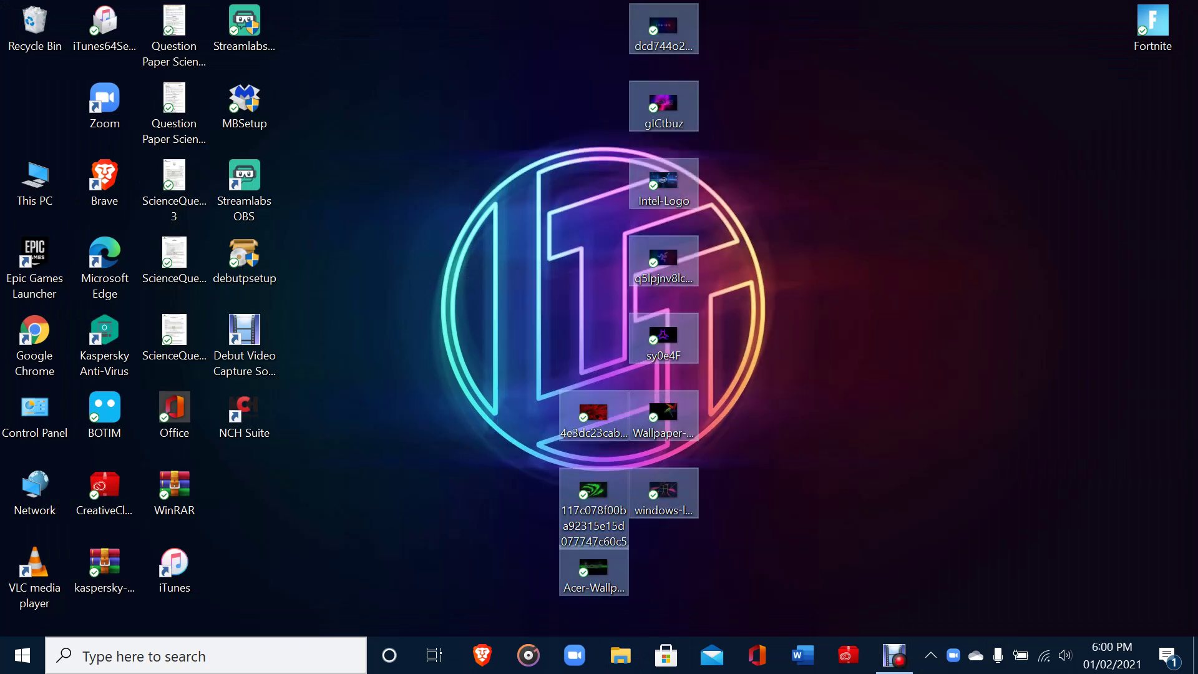
key(Delete)
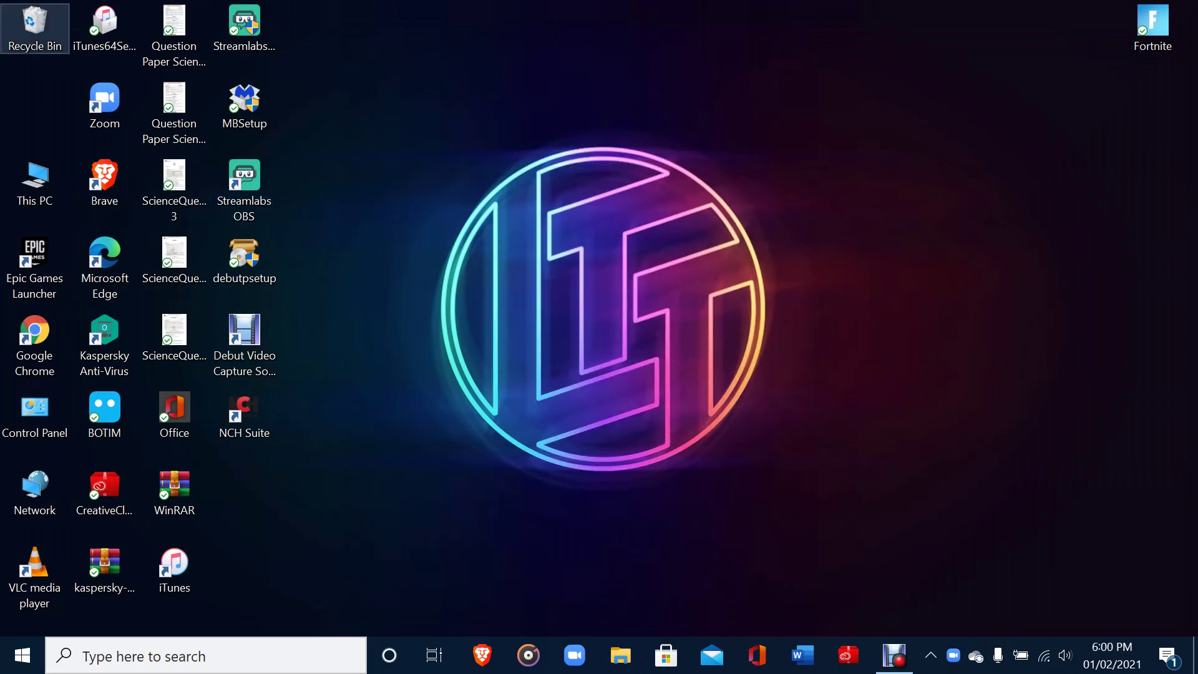
key(Return)
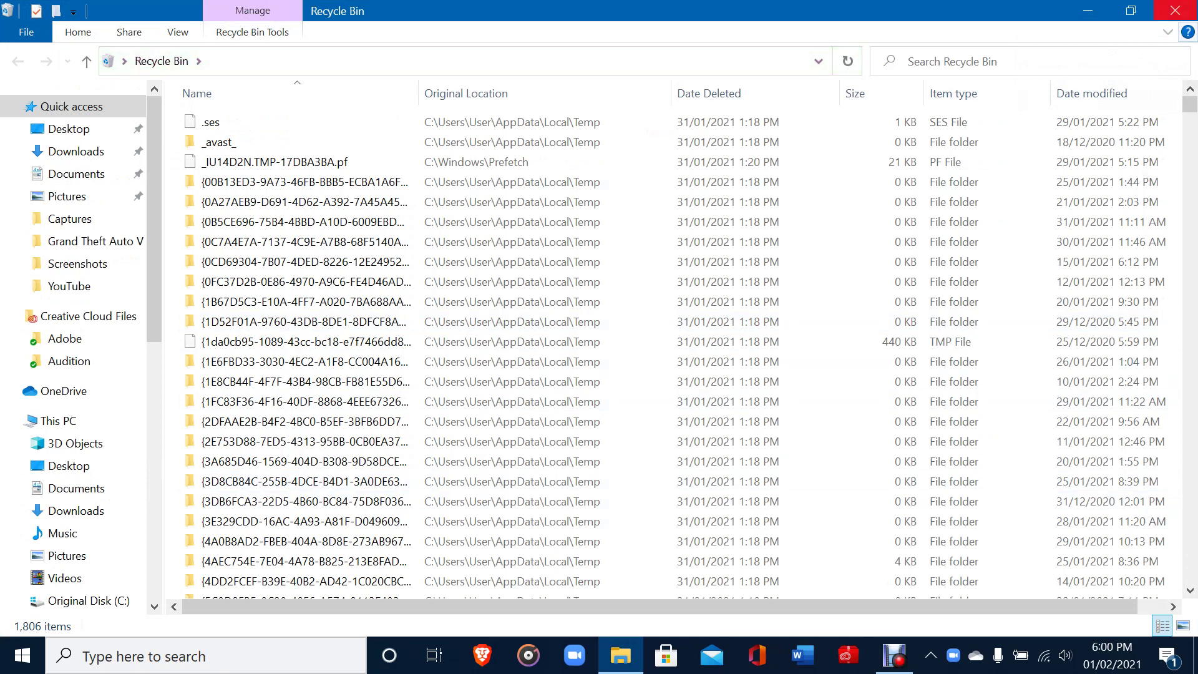
key(alt+F4)
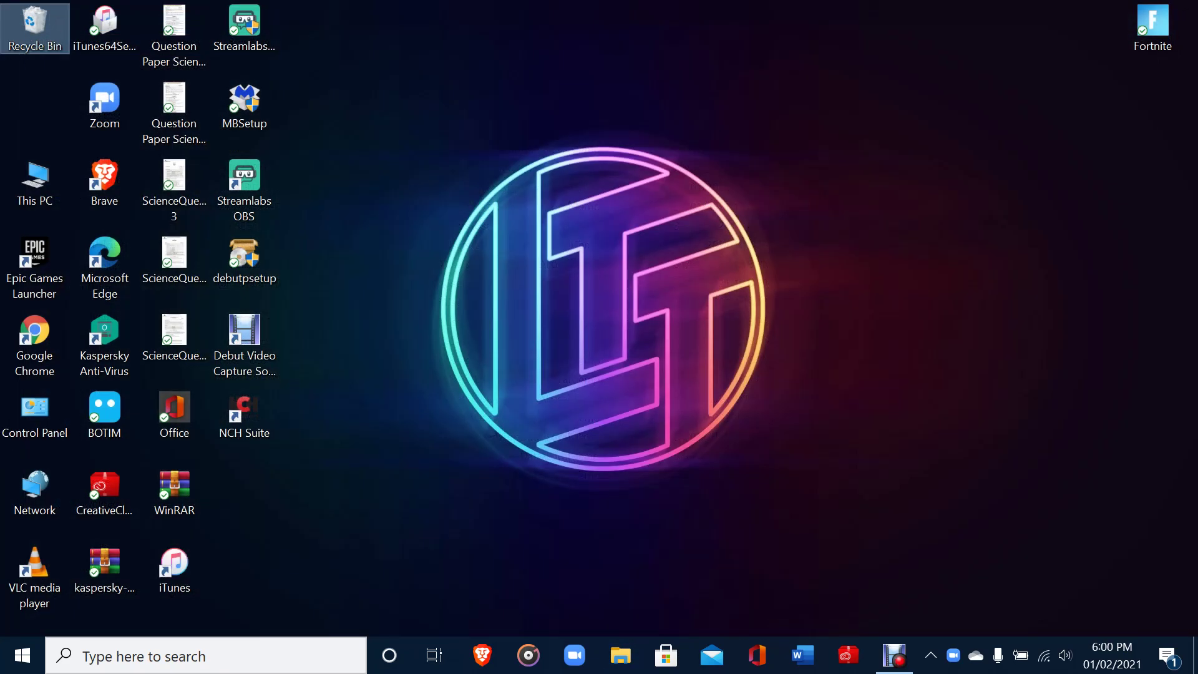
Refresh the desktop from its right-click menu
right_click(517, 174)
click(549, 230)
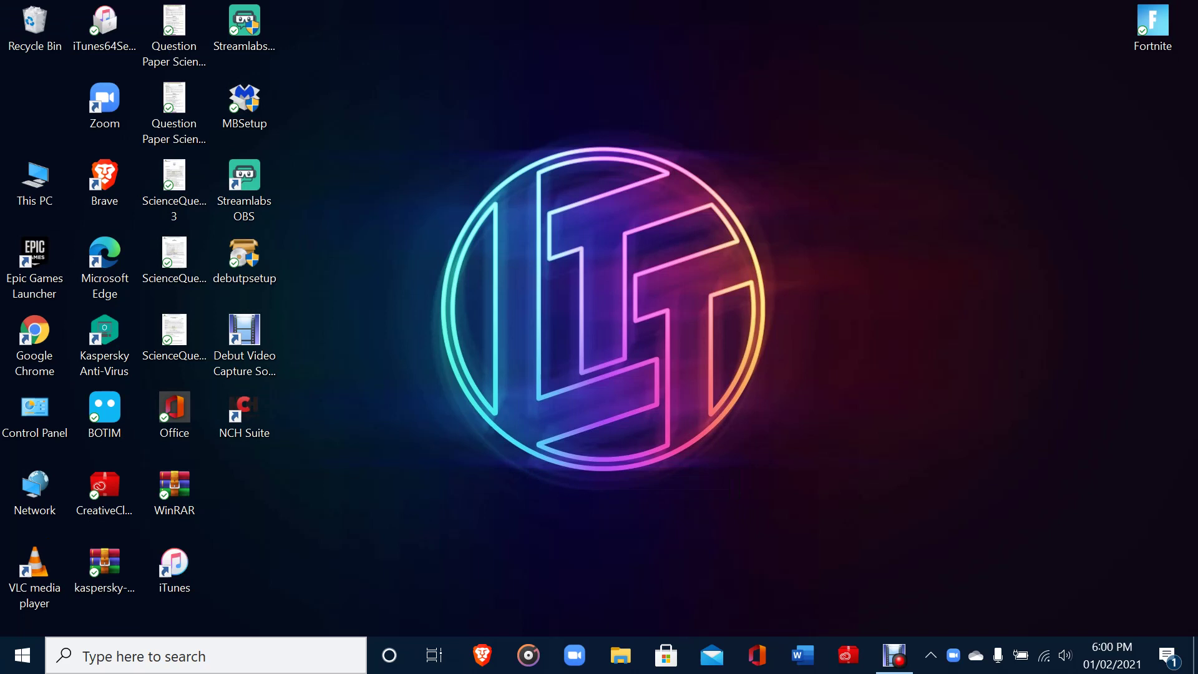
right_click(503, 232)
click(553, 288)
Go to Personalize > Lock screen and launch Screen saver settings
right_click(501, 243)
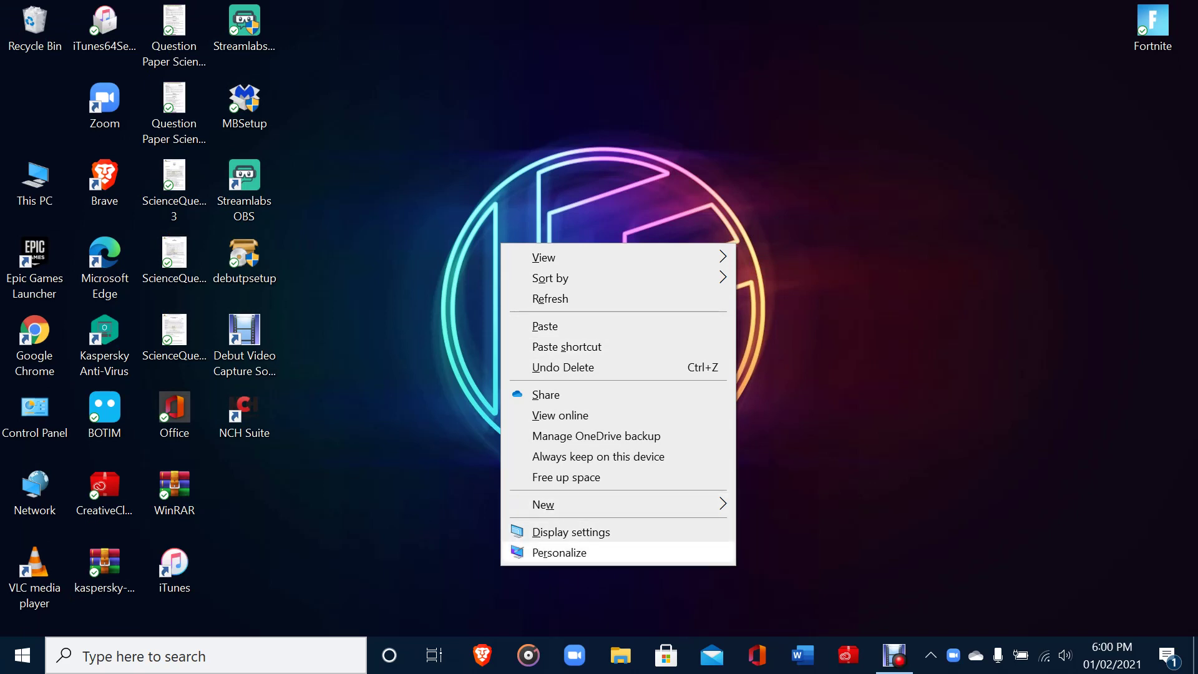
click(559, 552)
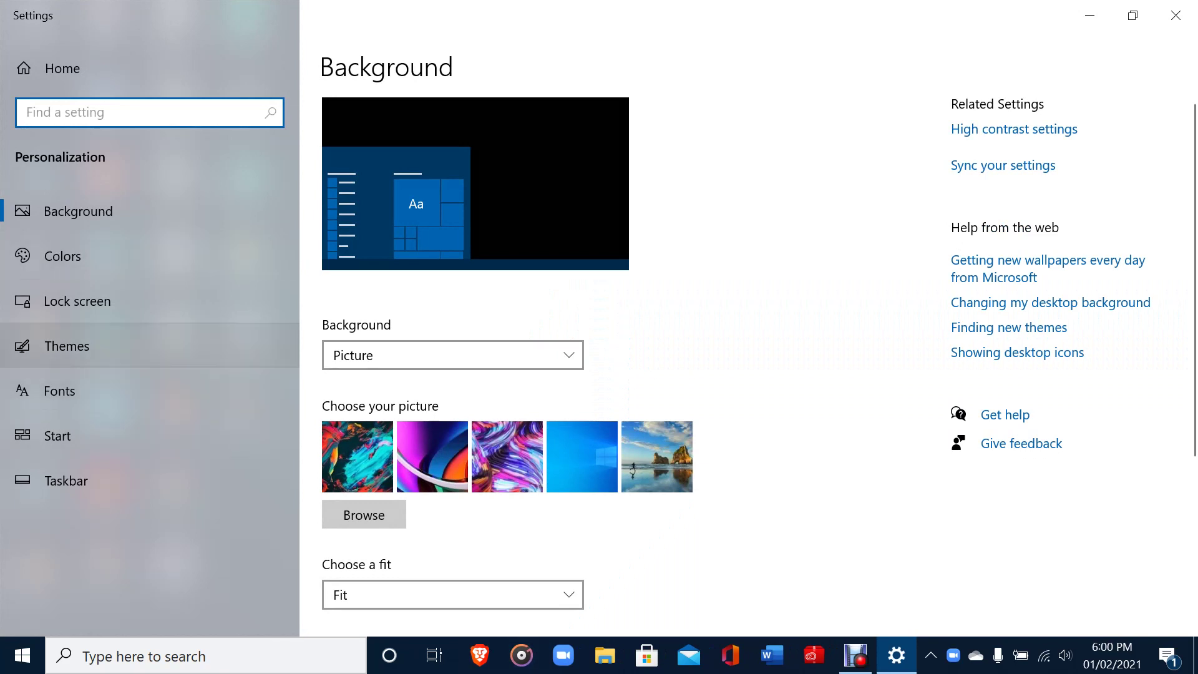
click(77, 301)
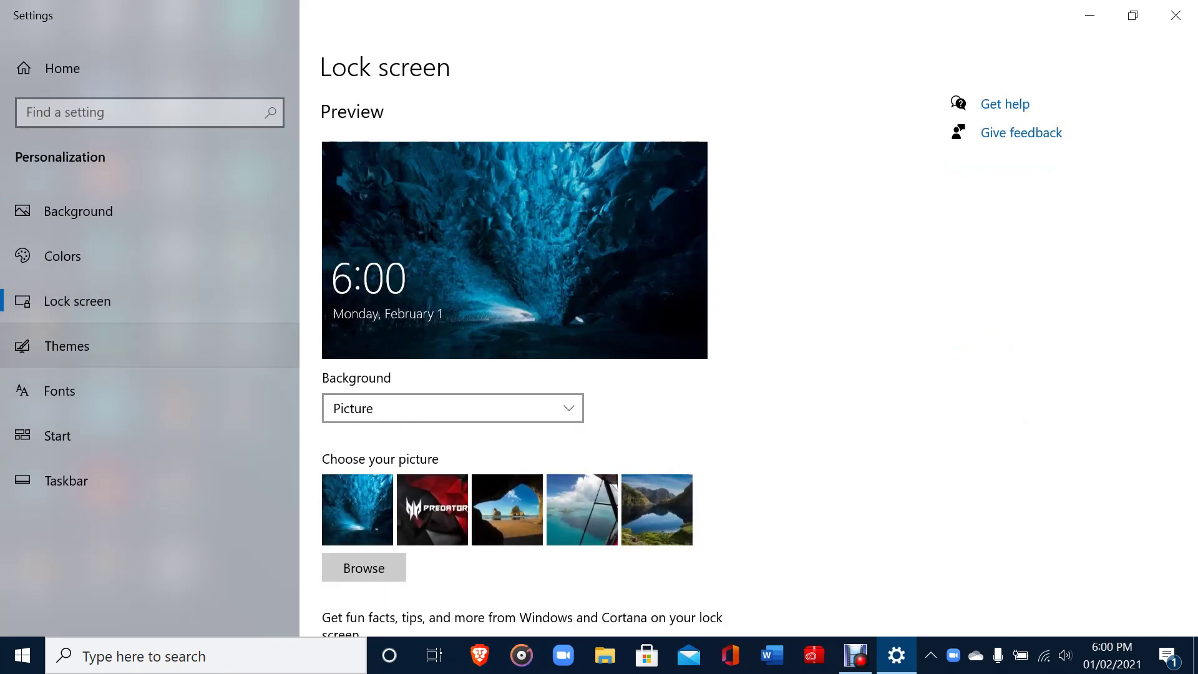
scroll(521, 374, down, 5)
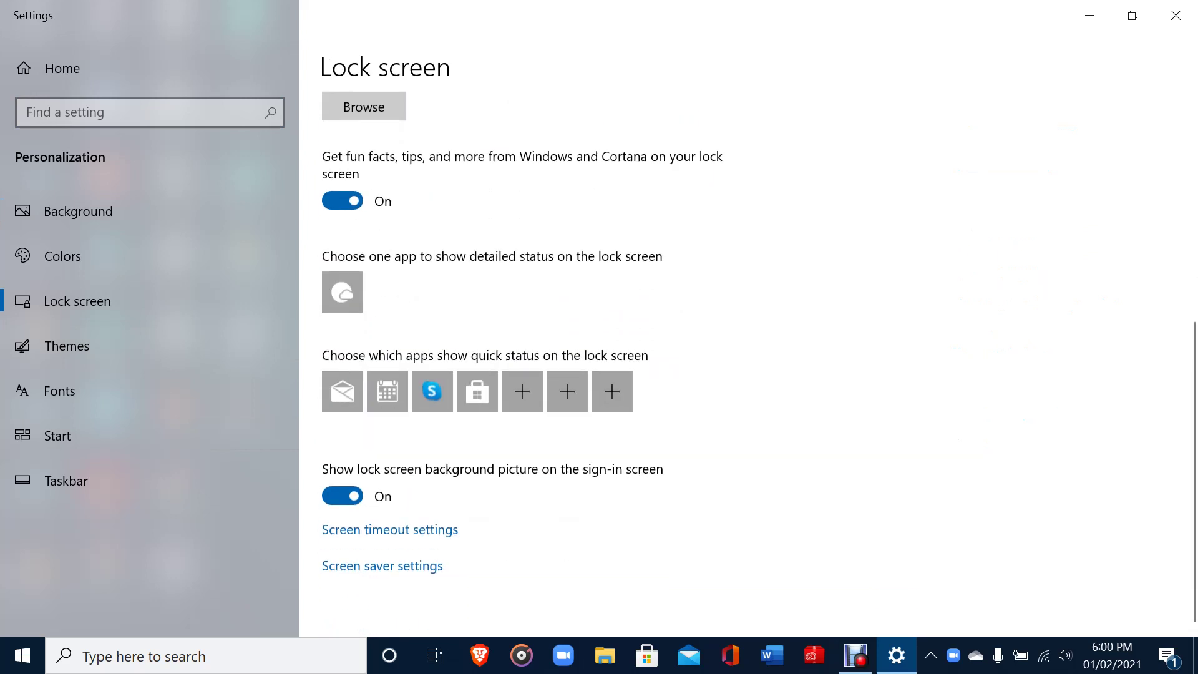
click(382, 565)
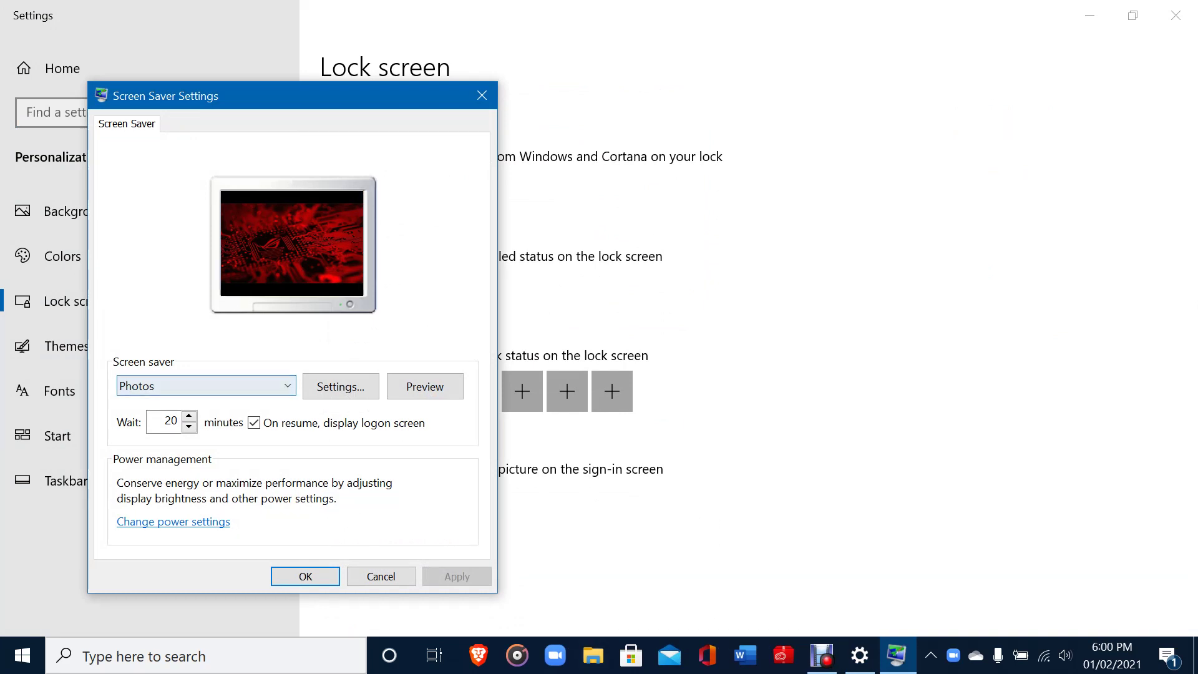
Choose Photos from the screen saver list and open its Settings dialog
click(206, 385)
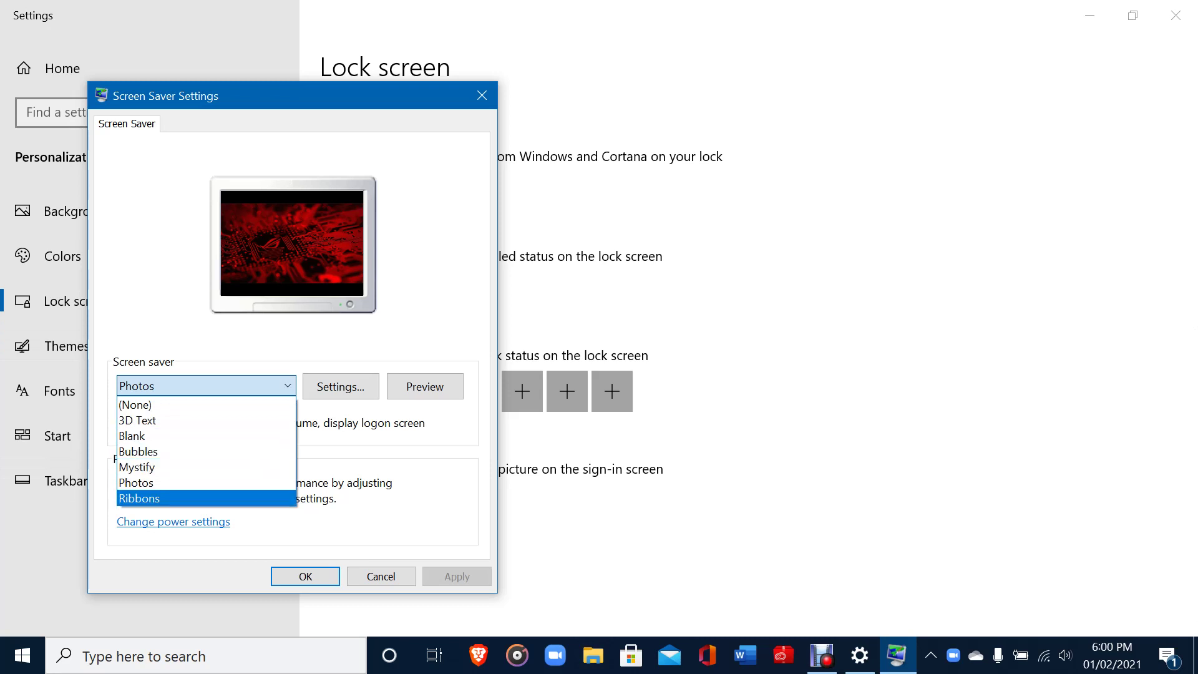
click(162, 482)
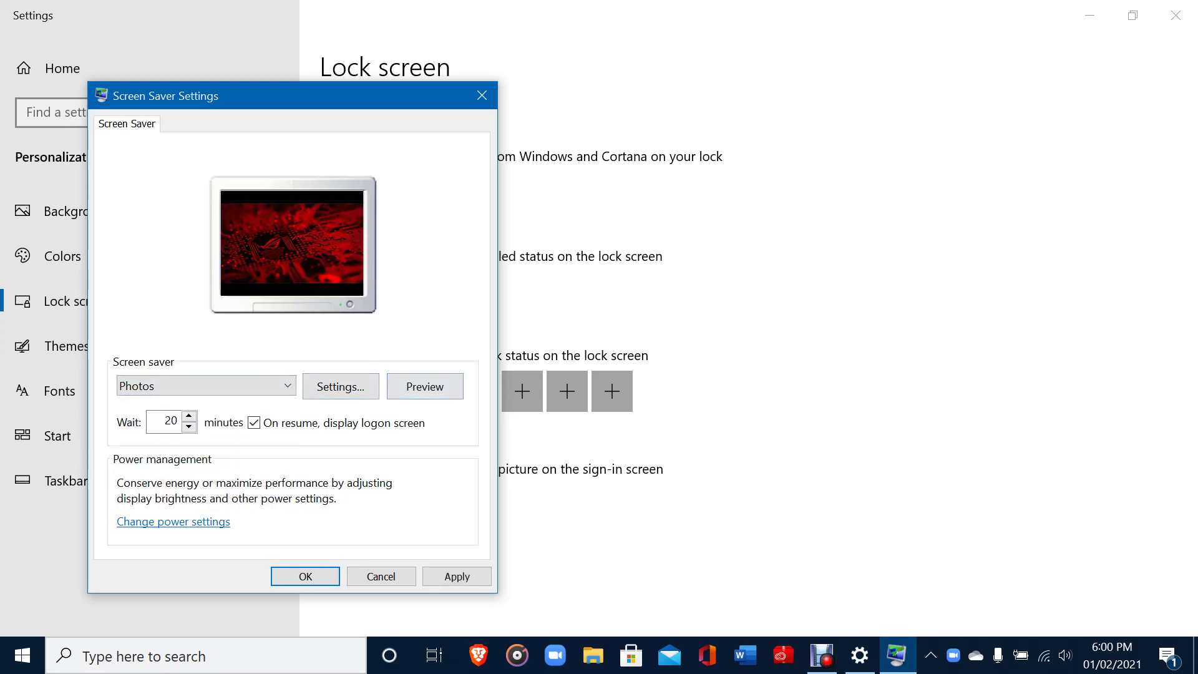
click(341, 386)
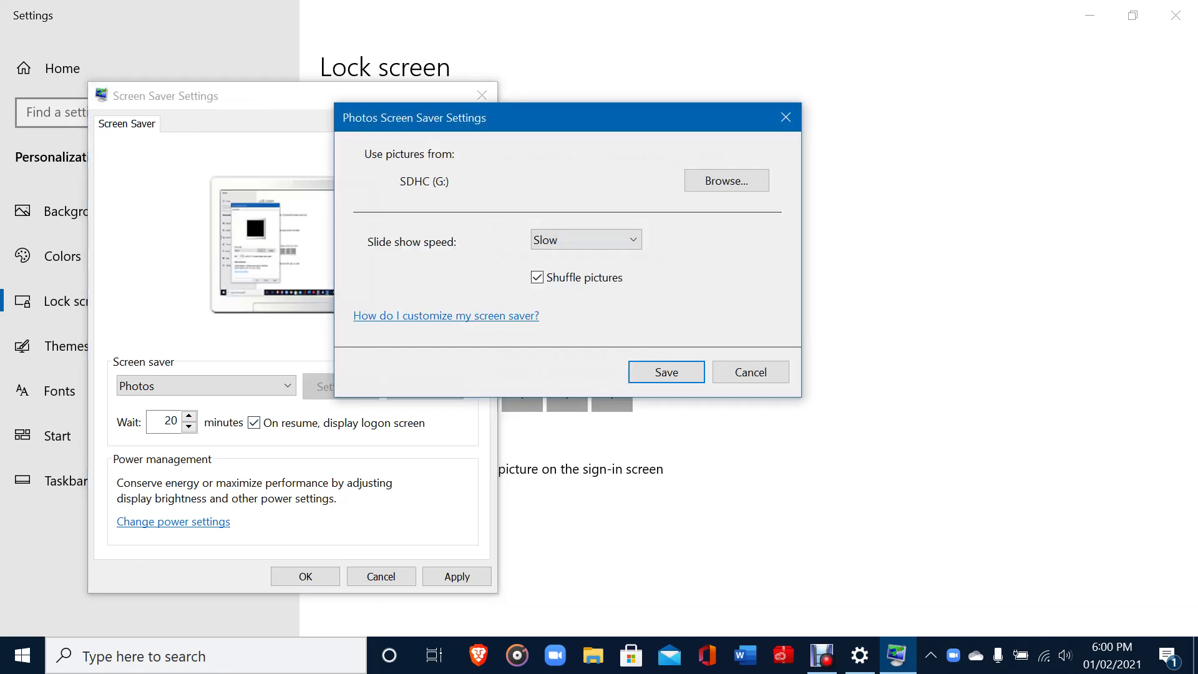
Set the Photos picture folder to SDHC (G:), keep Slow slide show speed, and save
click(727, 180)
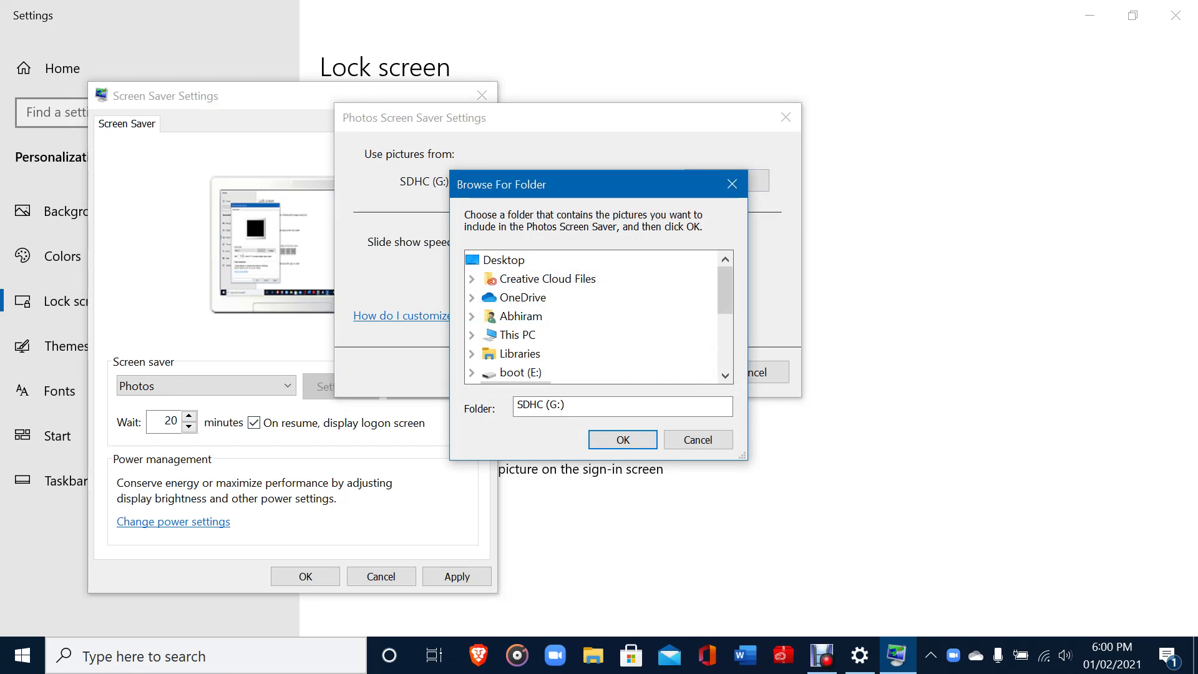
double_click(517, 335)
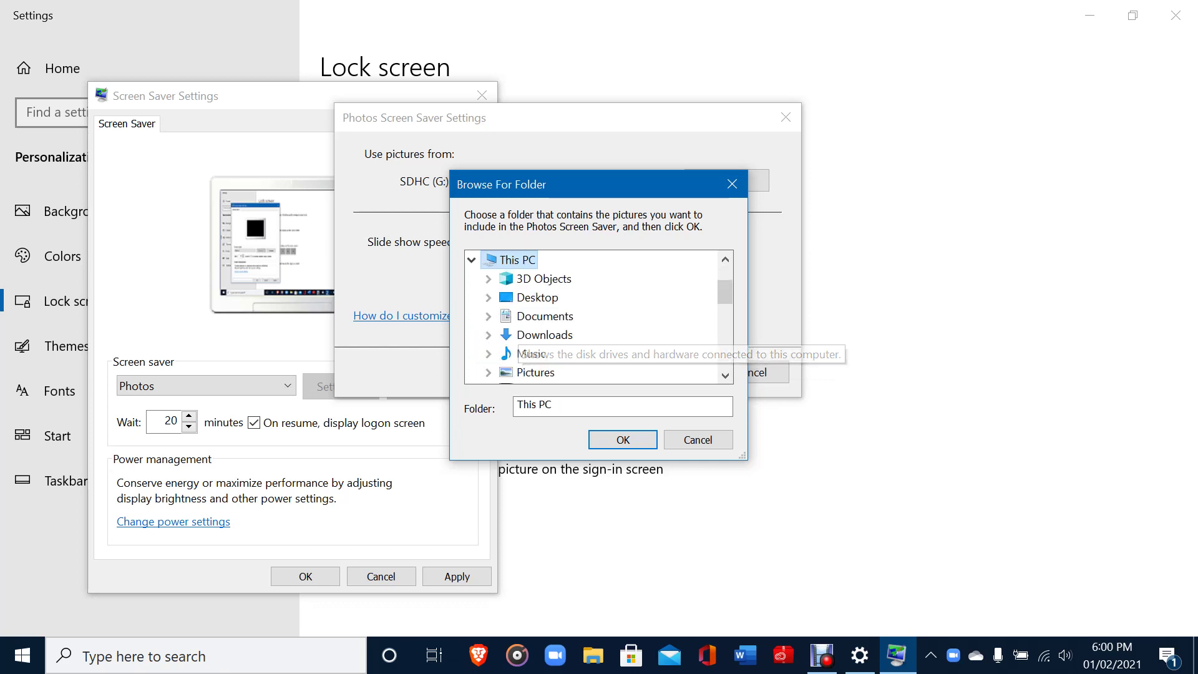
scroll(536, 350, down, 2)
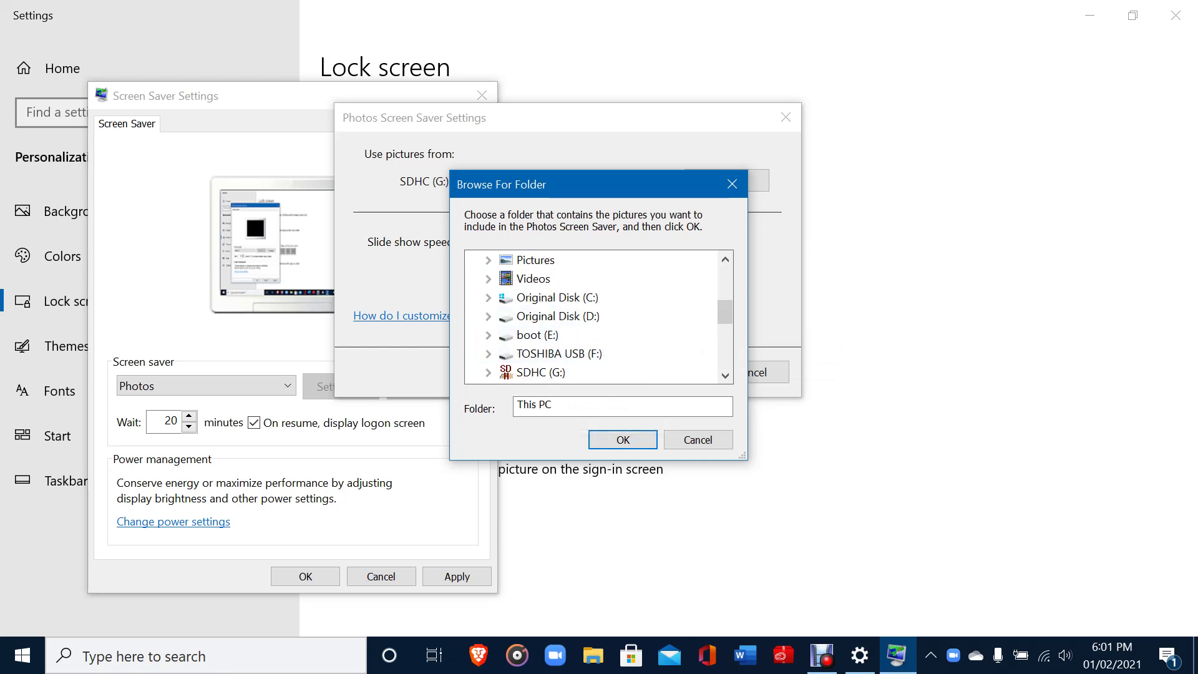
click(540, 372)
click(623, 439)
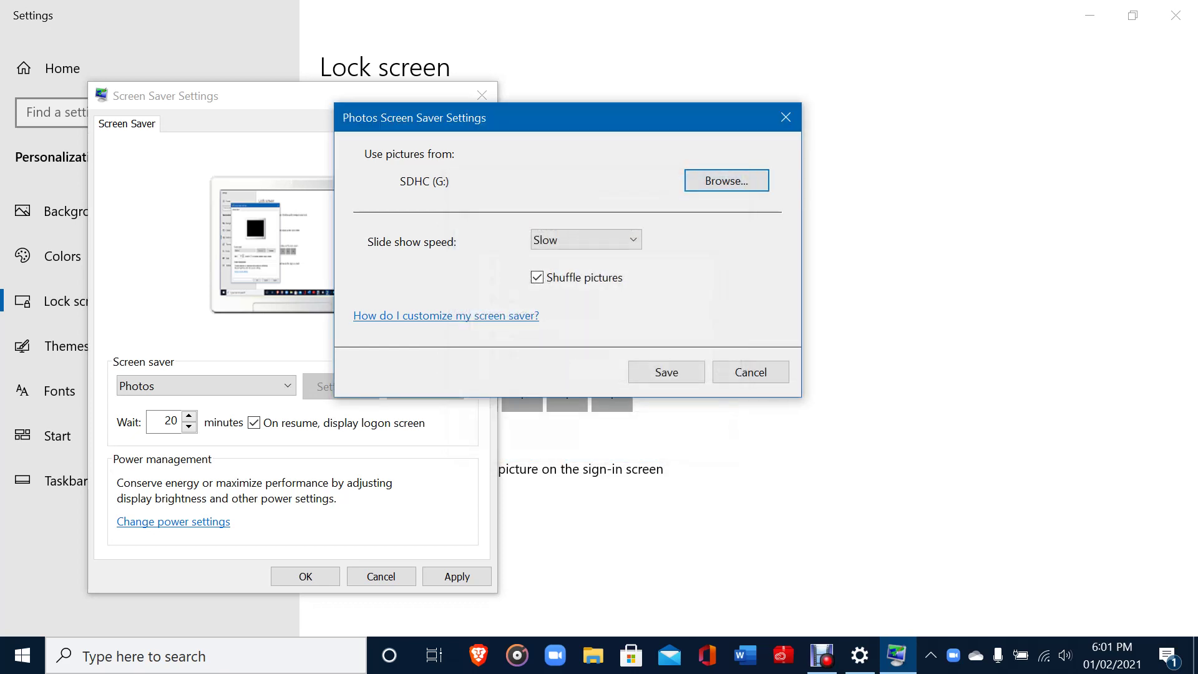
click(585, 239)
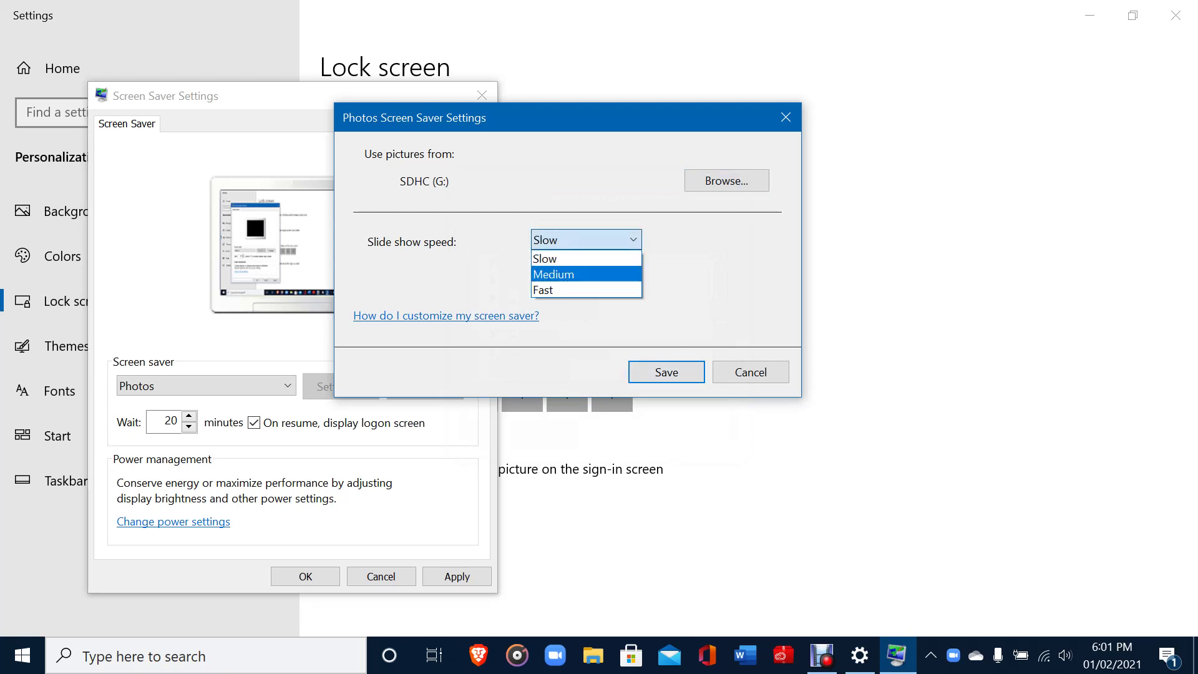
key(Return)
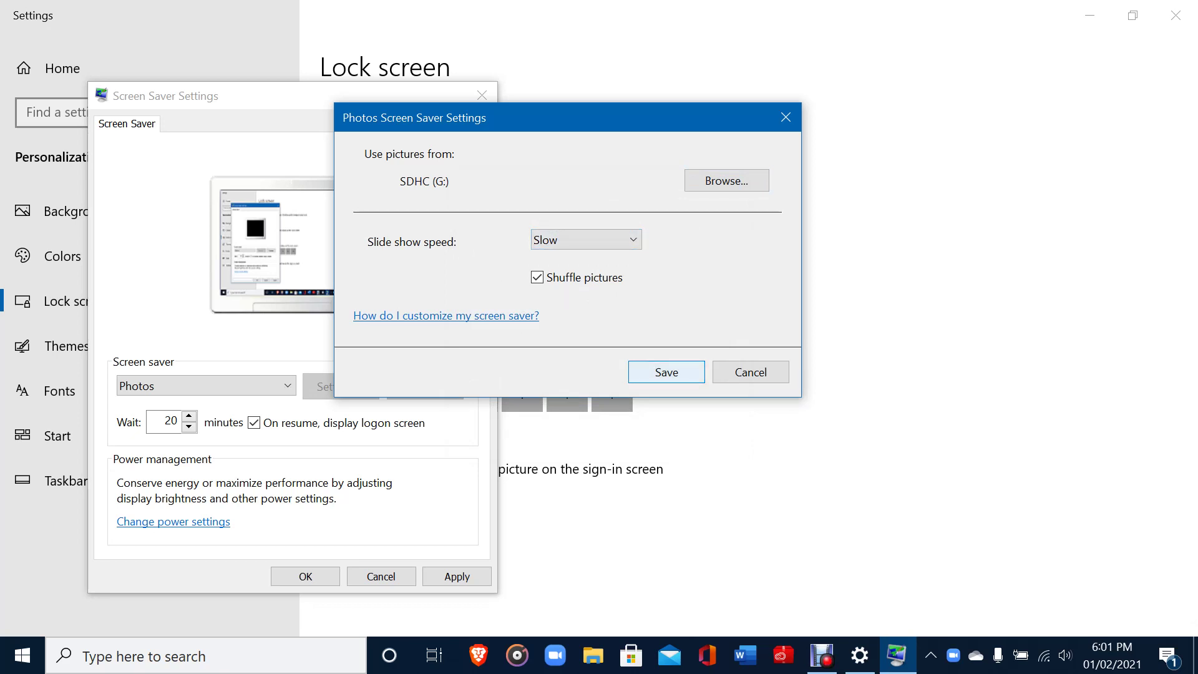
key(Return)
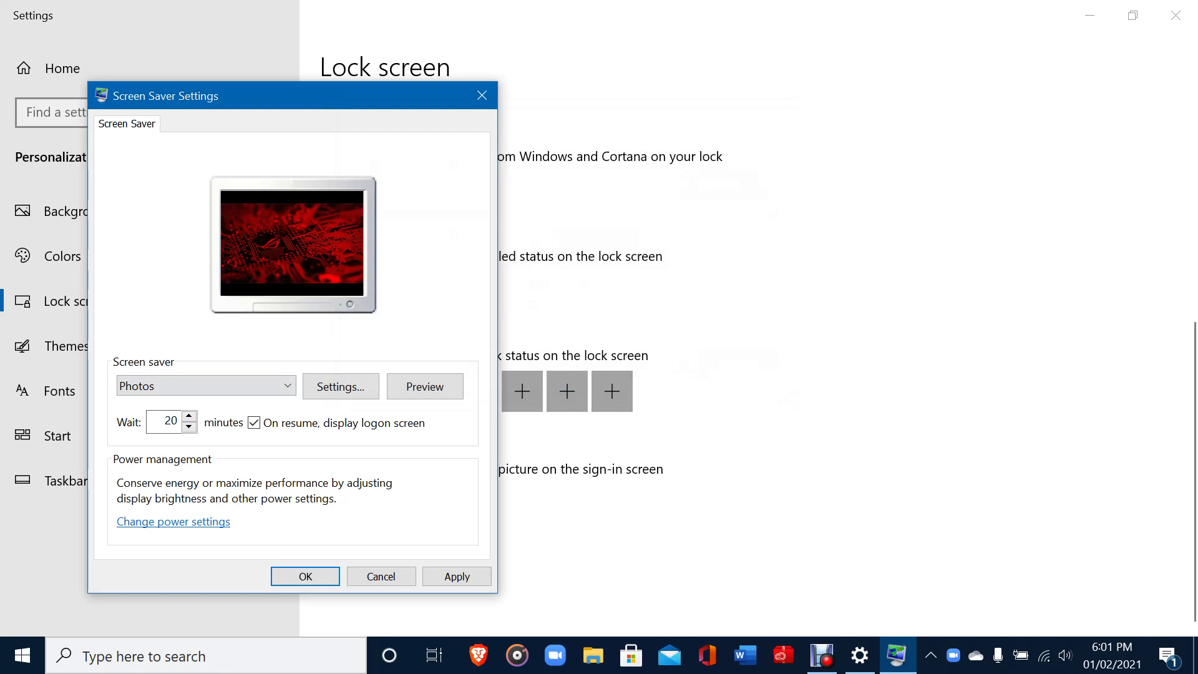
Set the screen saver wait to 1 minute and apply it
key(Tab)
key(Down)
key(Down)
key(Down)
key(Down)
text(10)
key(Down)
key(Down)
key(Down)
key(Down)
key(Down)
key(Down)
key(Down)
key(Down)
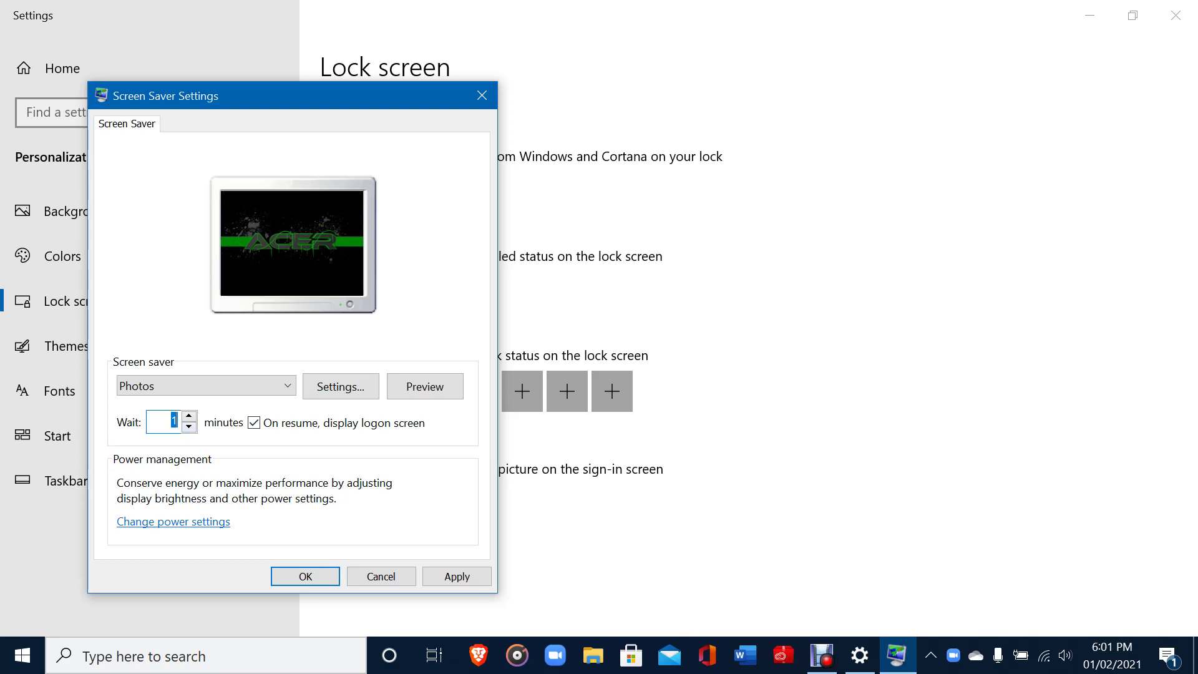
key(alt+a)
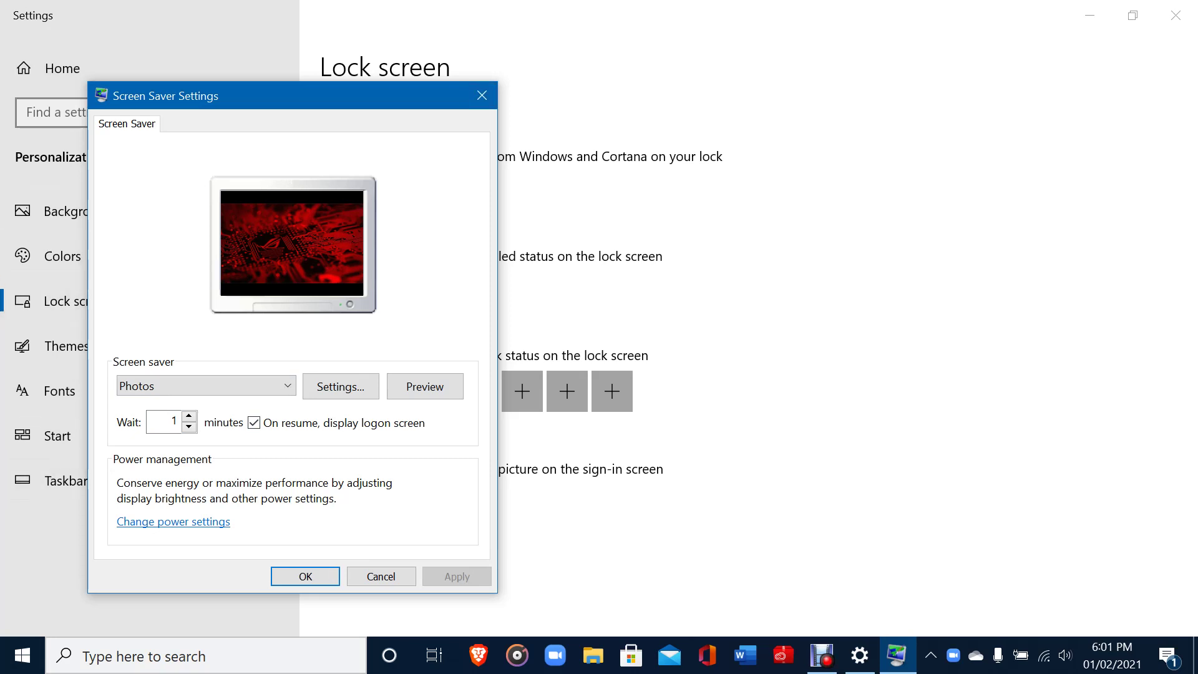
Close Screen Saver Settings keeping Photos, then close the Settings window
click(206, 386)
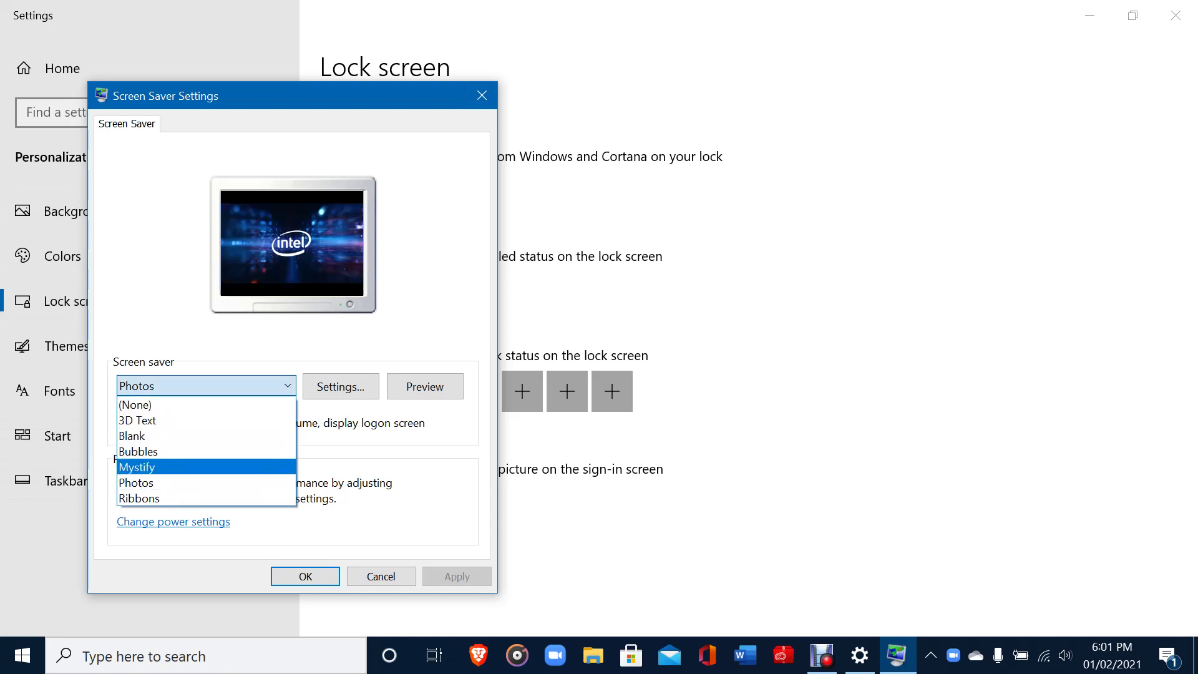
key(Escape)
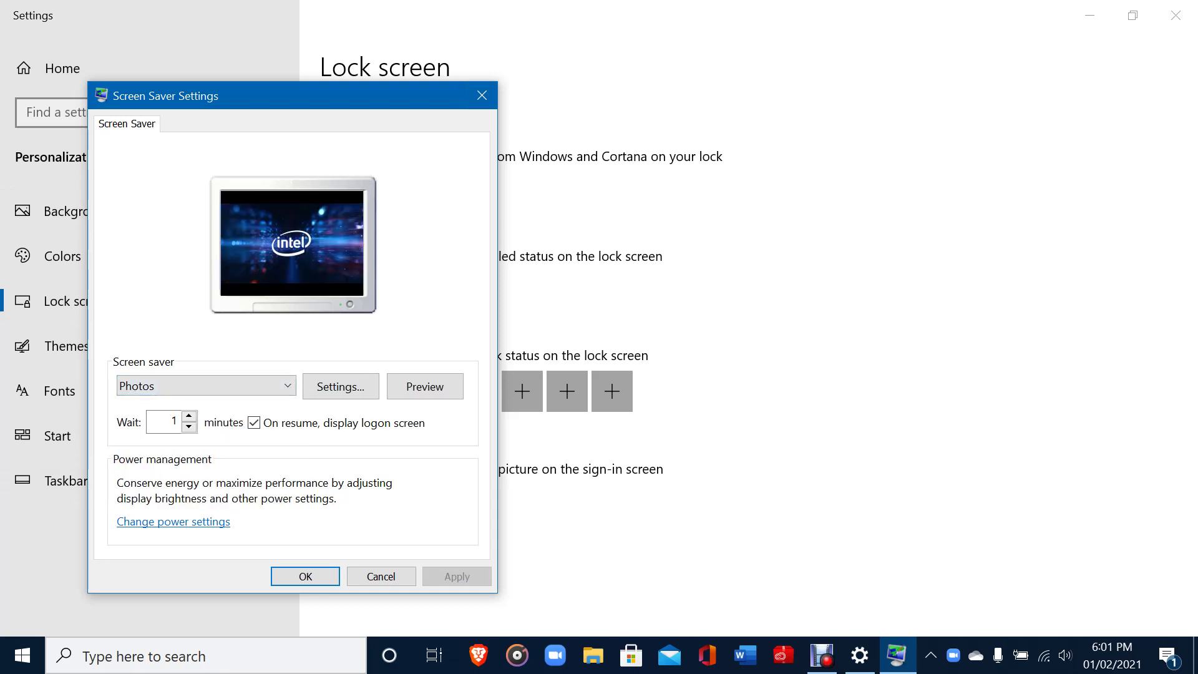
key(Escape)
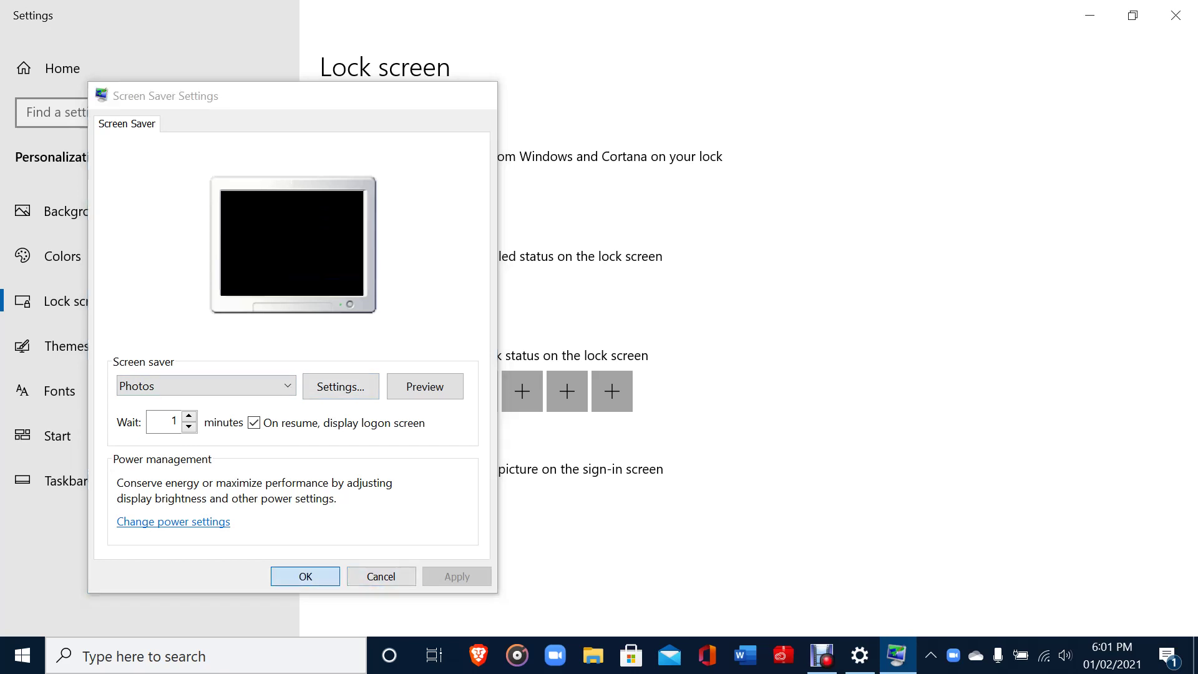
click(1175, 15)
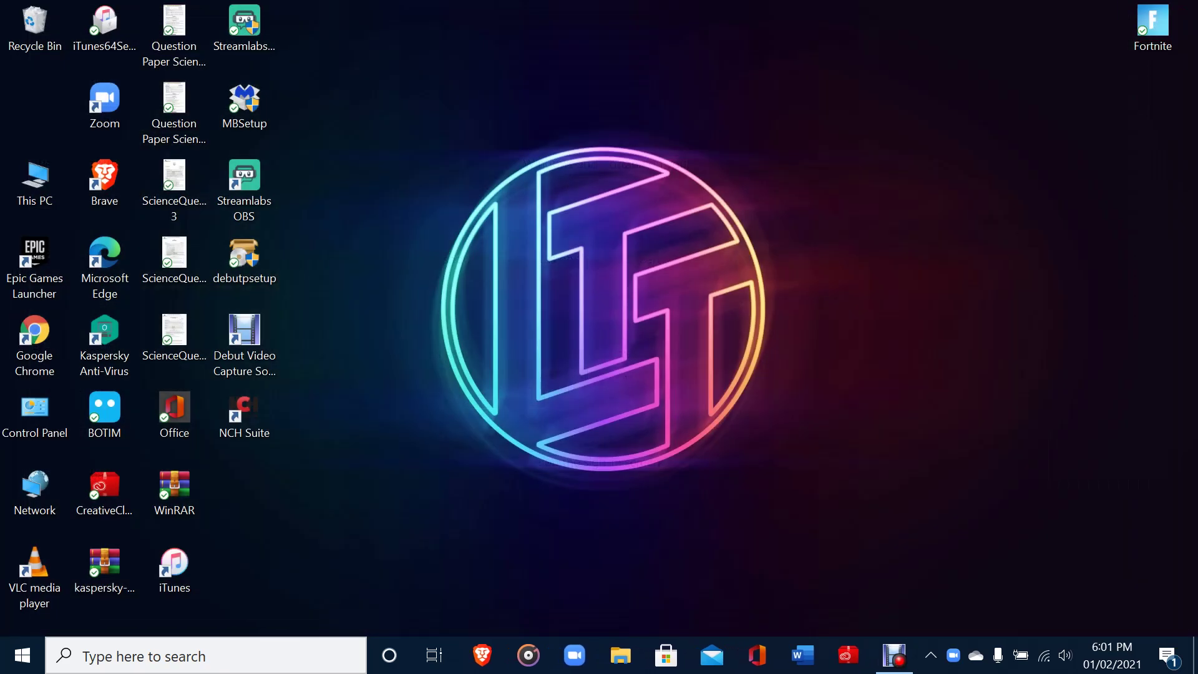